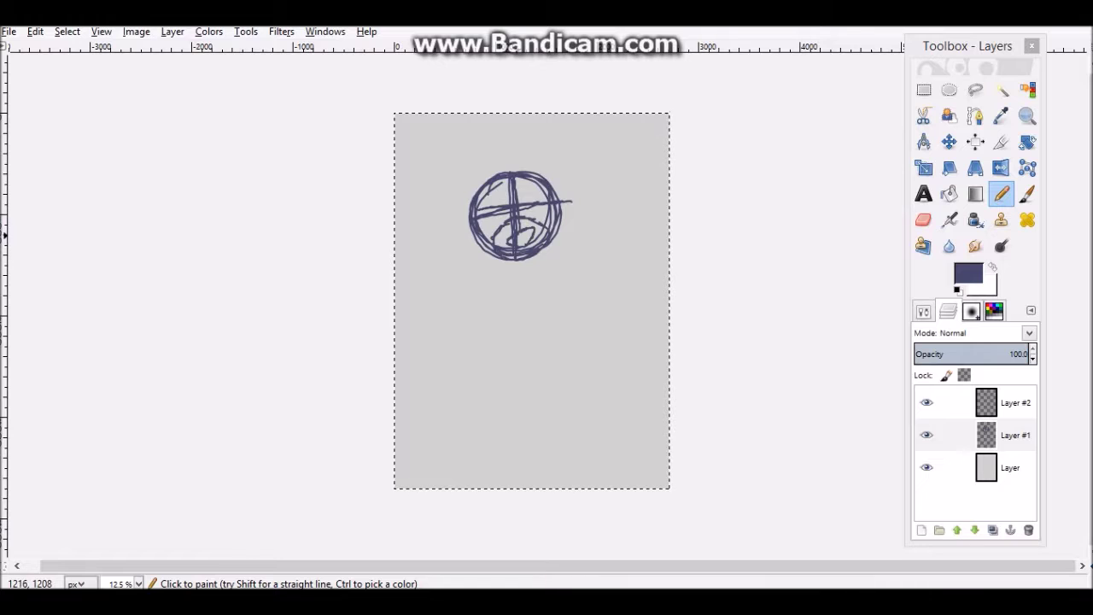
left_click_drag(468, 204, 491, 176)
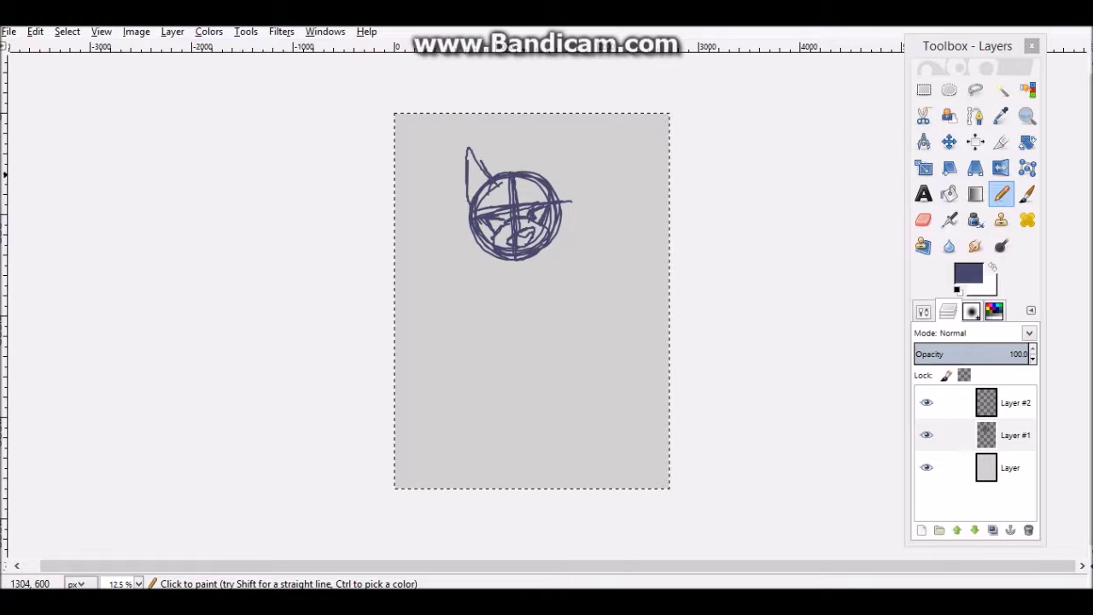
mouse_move(530, 287)
left_mouse_down()
mouse_move(499, 335)
mouse_move(444, 362)
left_mouse_up()
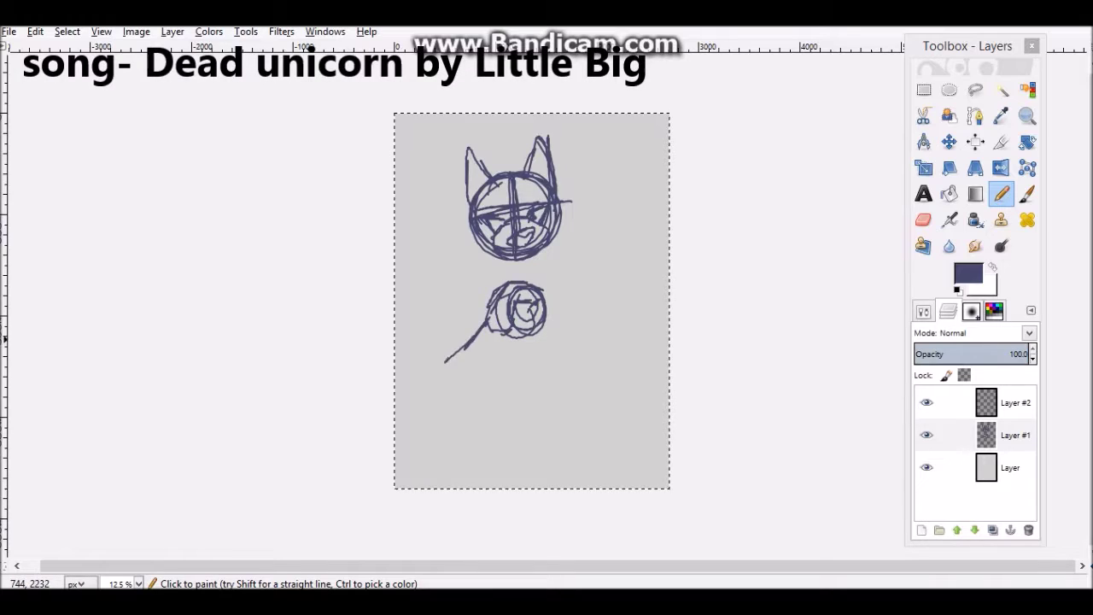
key("ctrl+z")
key("ctrl+z")
key("ctrl+z")
key("ctrl+z")
key("ctrl+z")
key("ctrl+z")
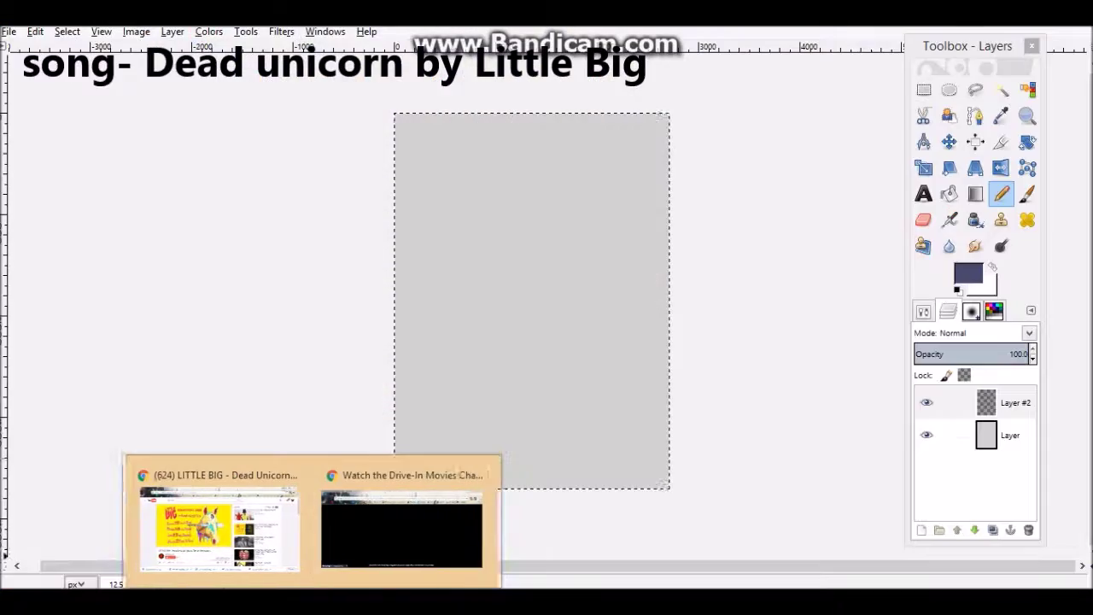
left_click(216, 525)
key("alt+Tab")
mouse_move(428, 243)
left_mouse_down()
mouse_move(463, 256)
mouse_move(524, 248)
left_mouse_up()
key("ctrl+z")
key("ctrl+z")
- Sketch a big cat's head with rounded ears, a wrapped neck scarf and a cape draped over its upper body in pencil
mouse_move(617, 455)
left_mouse_down()
mouse_move(415, 128)
mouse_move(468, 227)
mouse_move(546, 205)
mouse_move(529, 212)
left_mouse_up()
key("n")
mouse_move(467, 195)
left_mouse_down()
mouse_move(528, 186)
mouse_move(538, 250)
left_mouse_up()
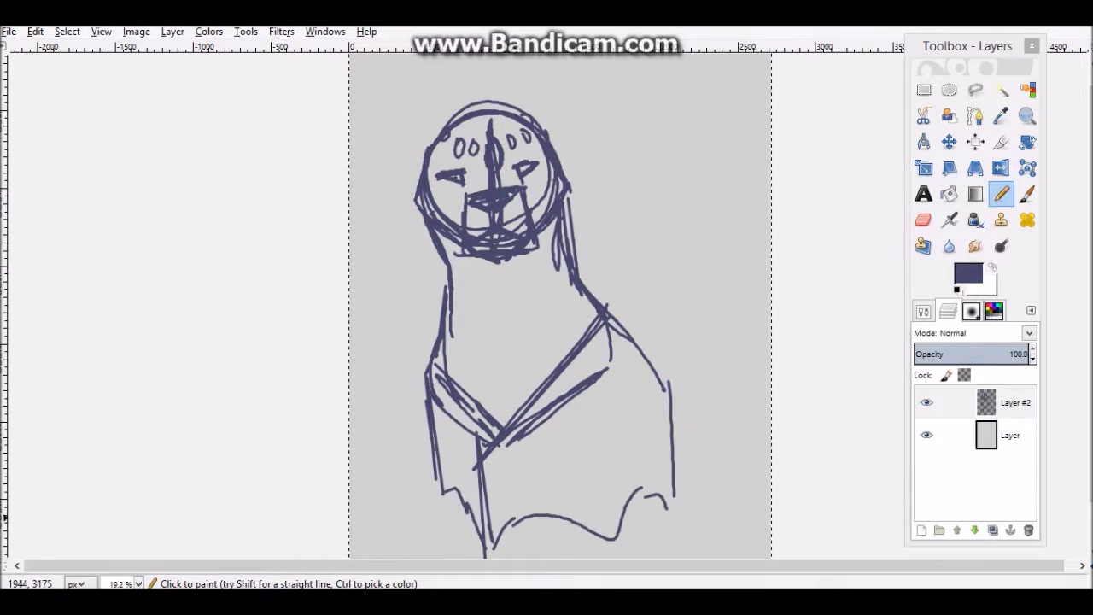
scroll(543, 330, "up", 1)
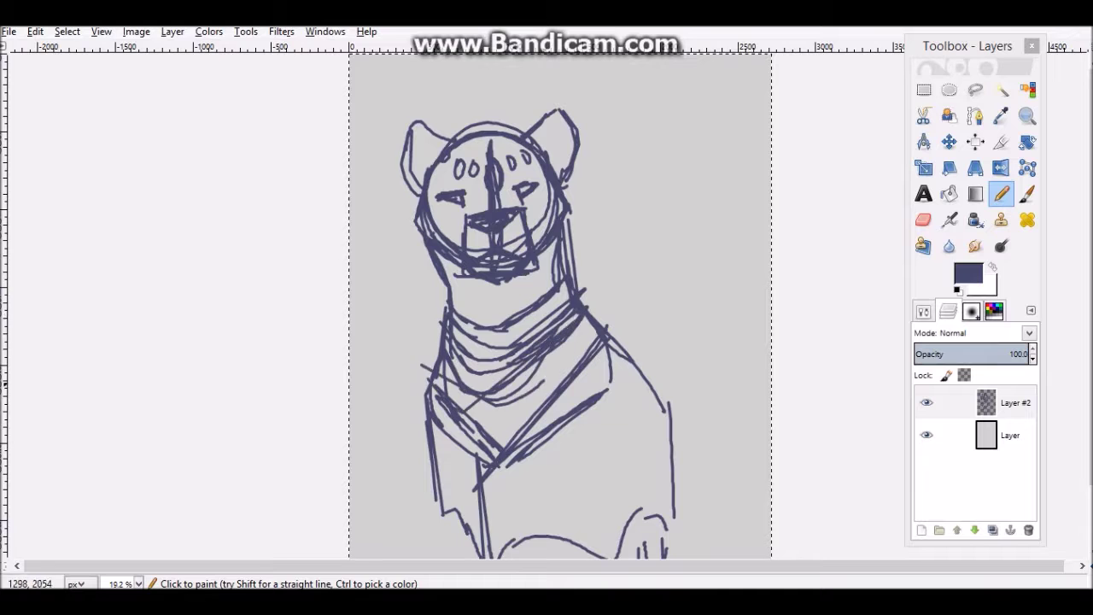
scroll(563, 359, "down", 3)
key("shift+ctrl+n")
key("Return")
left_click_drag(492, 419, 495, 448)
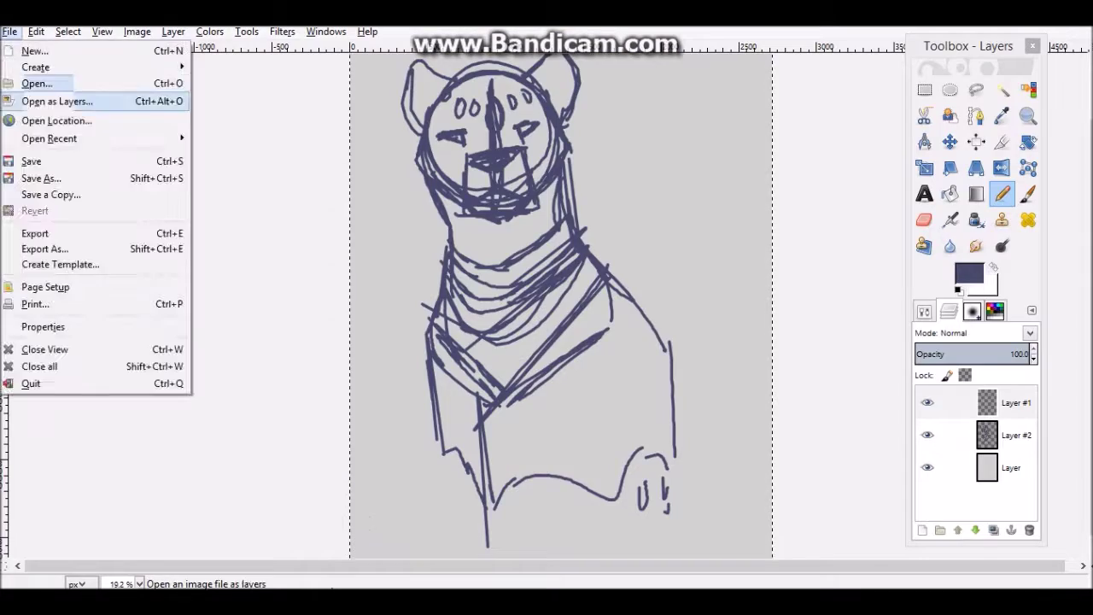
- Open the cub_sales reference image as a separate picture and return to the cat sketch
left_click(51, 101)
left_click(48, 270)
scroll(342, 239, "down", 3)
left_click(48, 289)
left_click(284, 135)
left_click(276, 227)
double_click(249, 209)
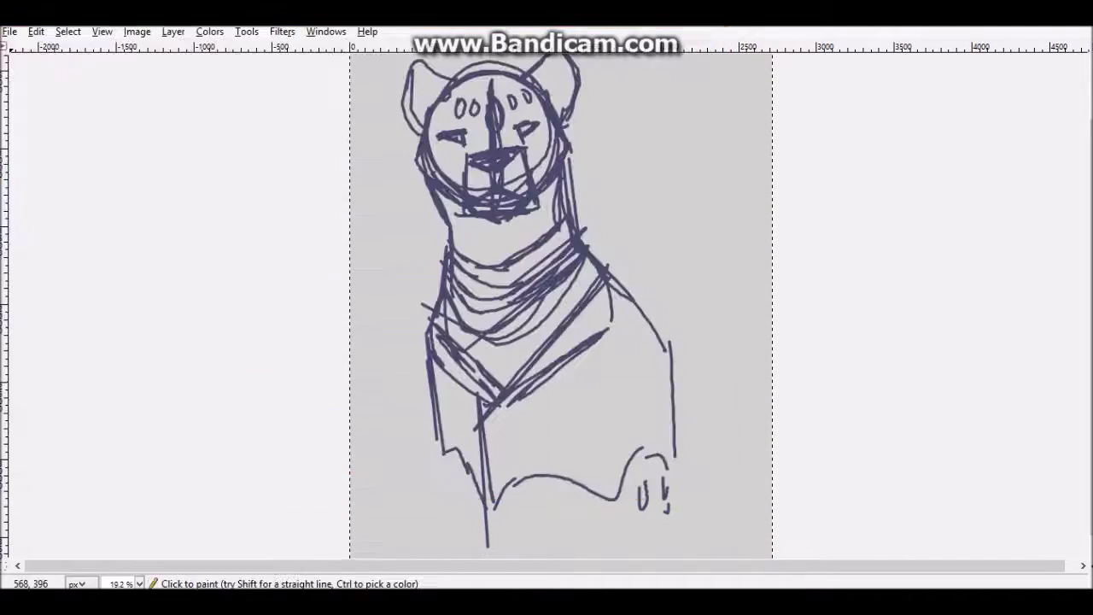
left_click(614, 521)
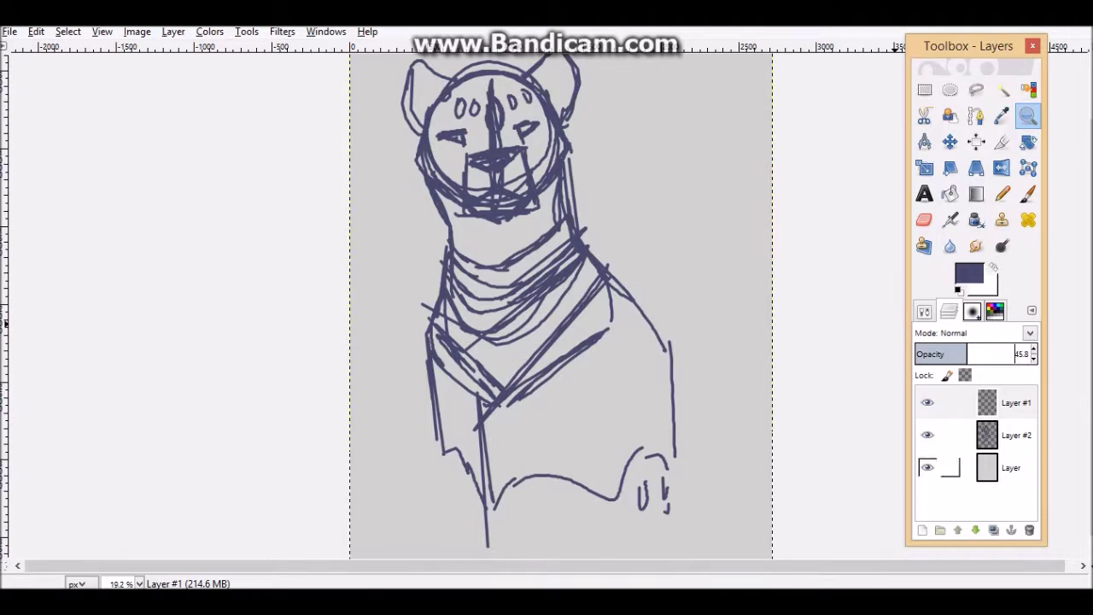
left_click_drag(1016, 353, 947, 354)
left_click(1016, 402)
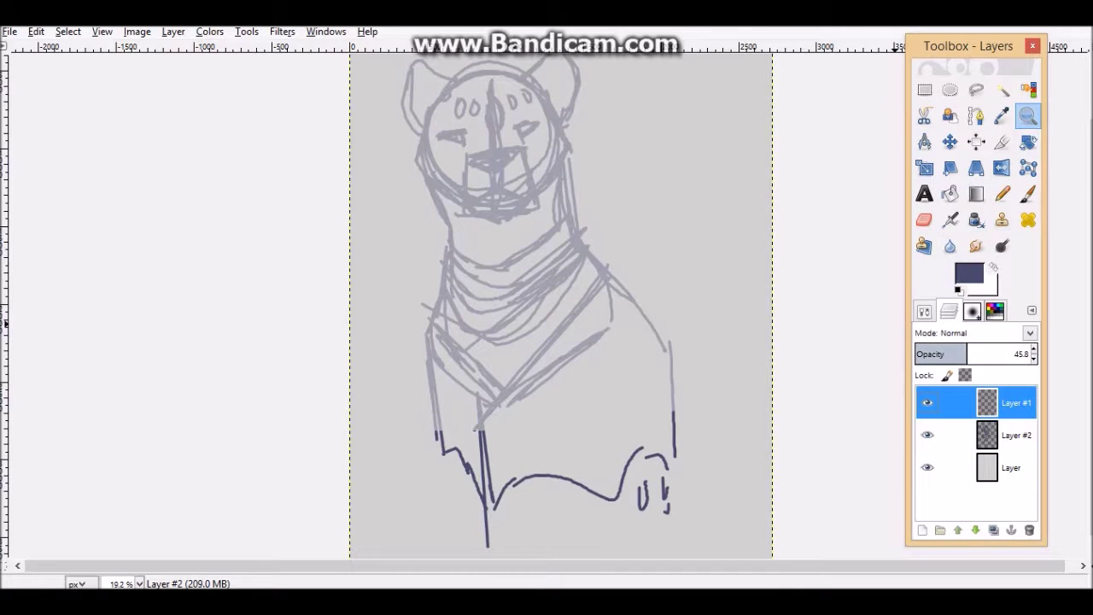
key("n")
left_click_drag(598, 279, 497, 402)
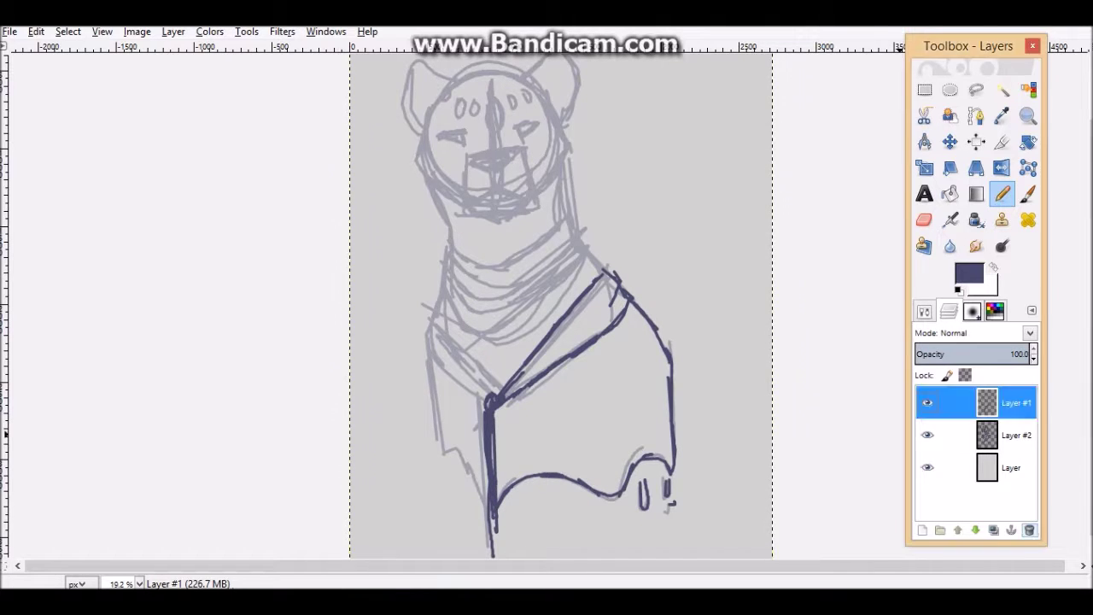
- Erase the construction lines from the face and draw a line from each inner eye to the muzzle with a size 13 pencil
key("shift+e")
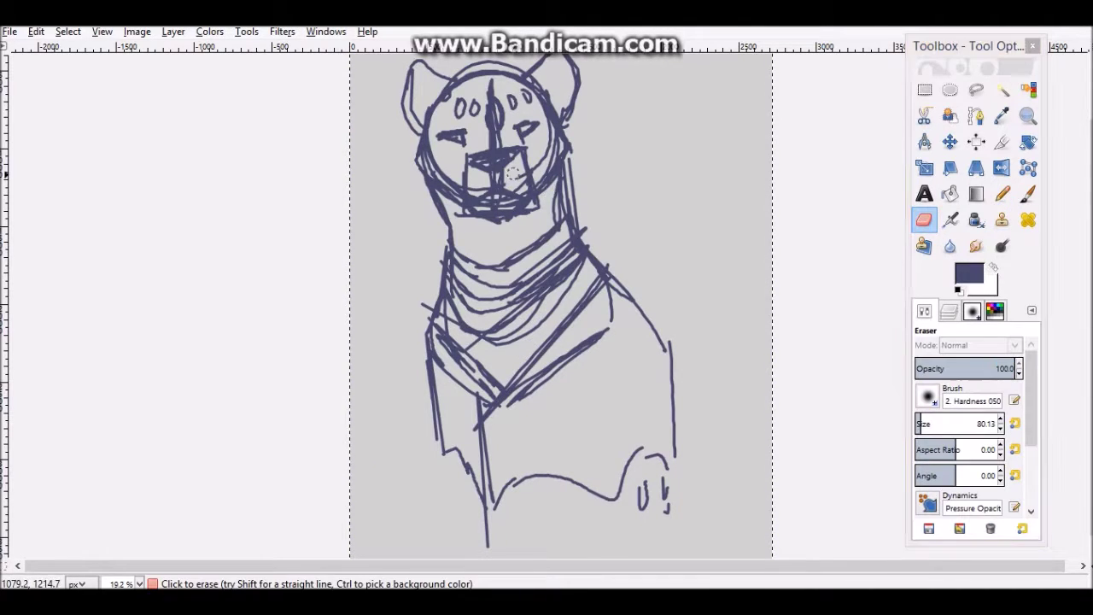
scroll(973, 427, "down", 3)
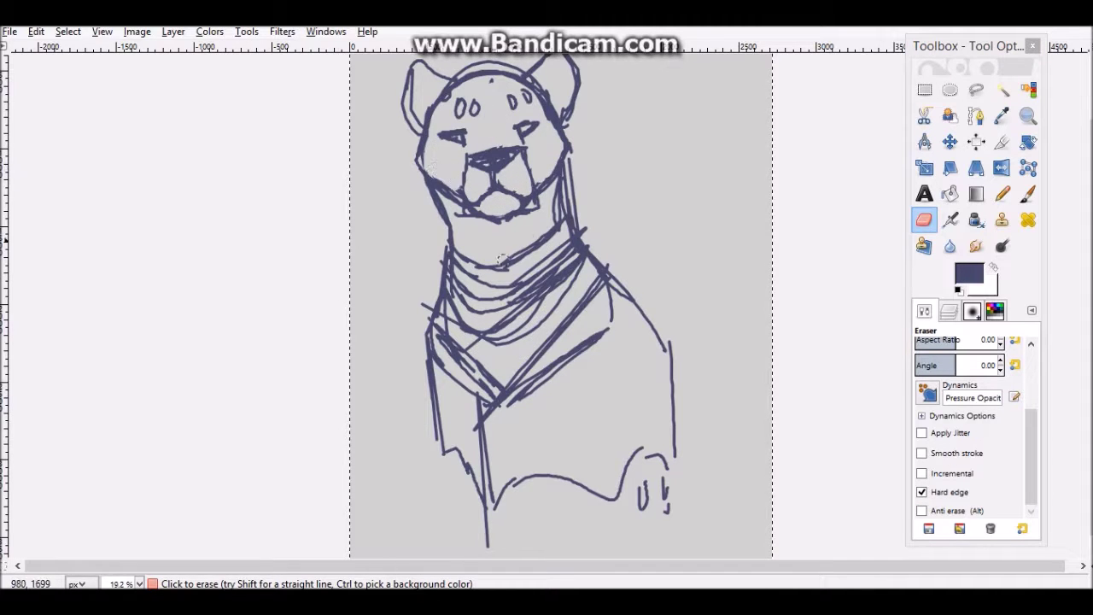
left_click(1002, 194)
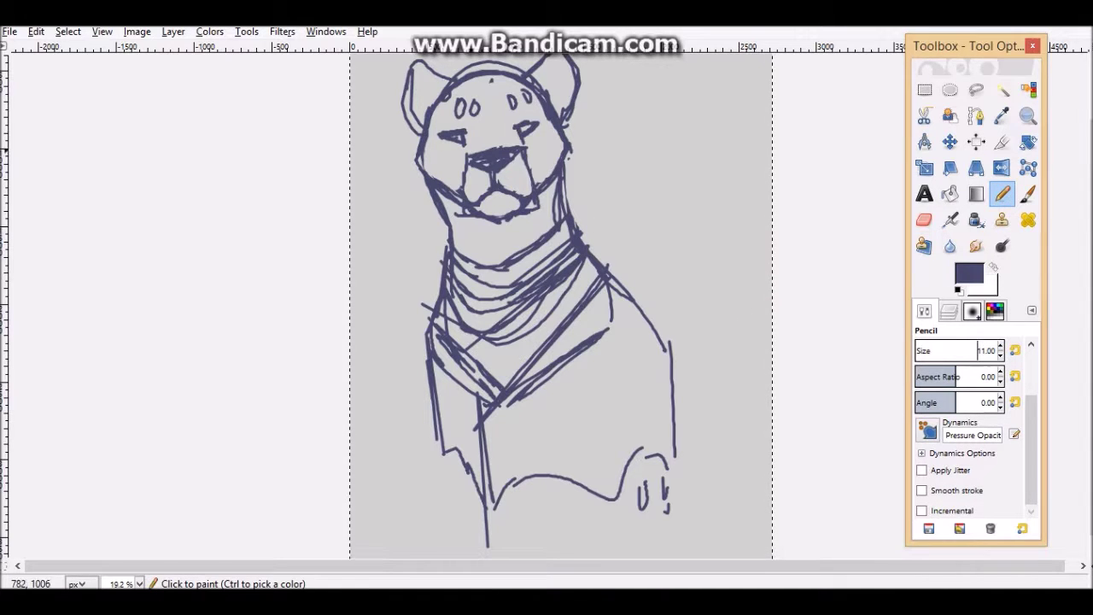
left_click(1000, 398)
left_click(998, 347)
left_click(999, 347)
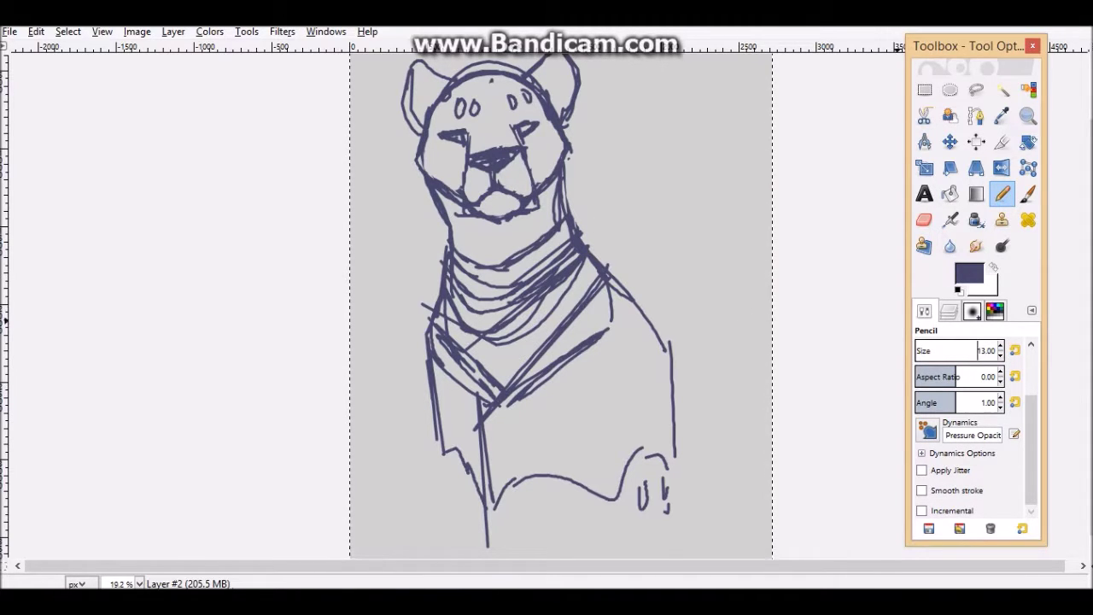
- Lock the transparent pixels of the sketch layer and recolour its lines dark grey
key("ctrl+l")
left_click(968, 273)
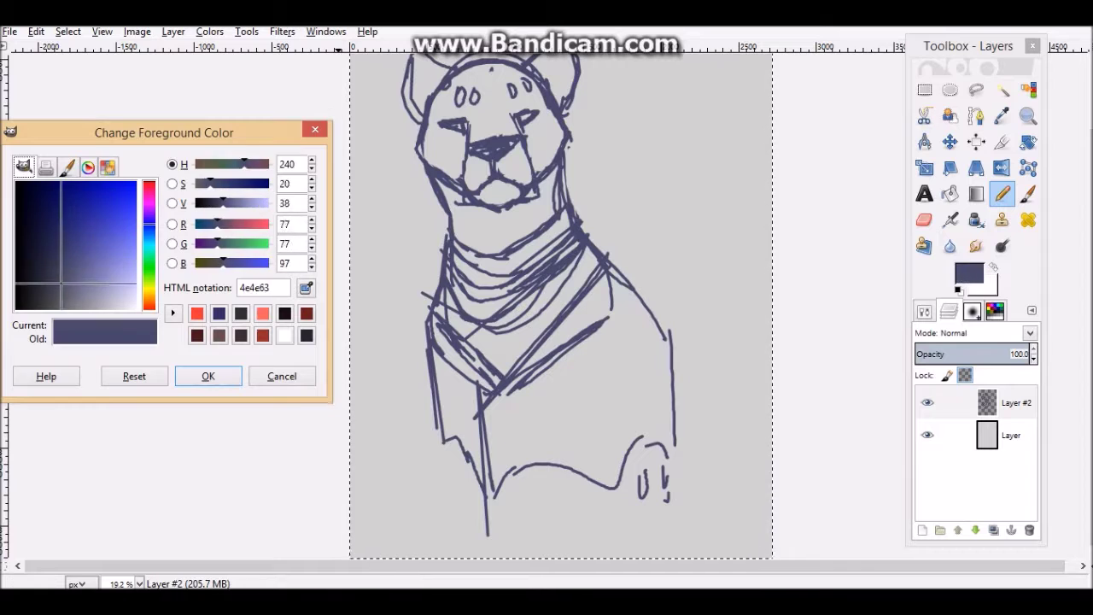
left_click(208, 373)
key("shift+b")
left_click(708, 427)
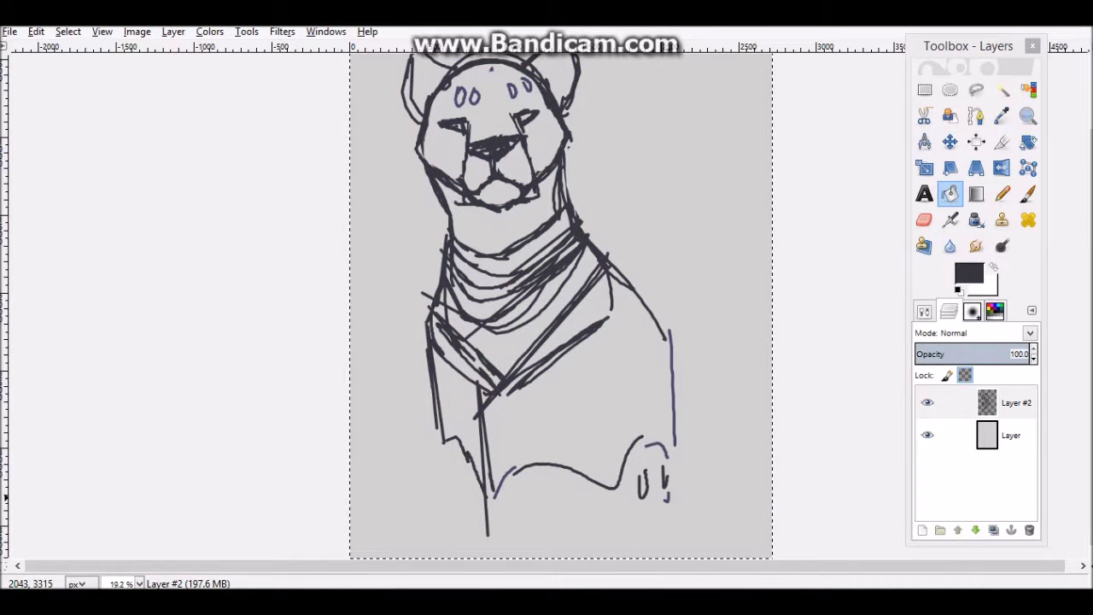
key("n")
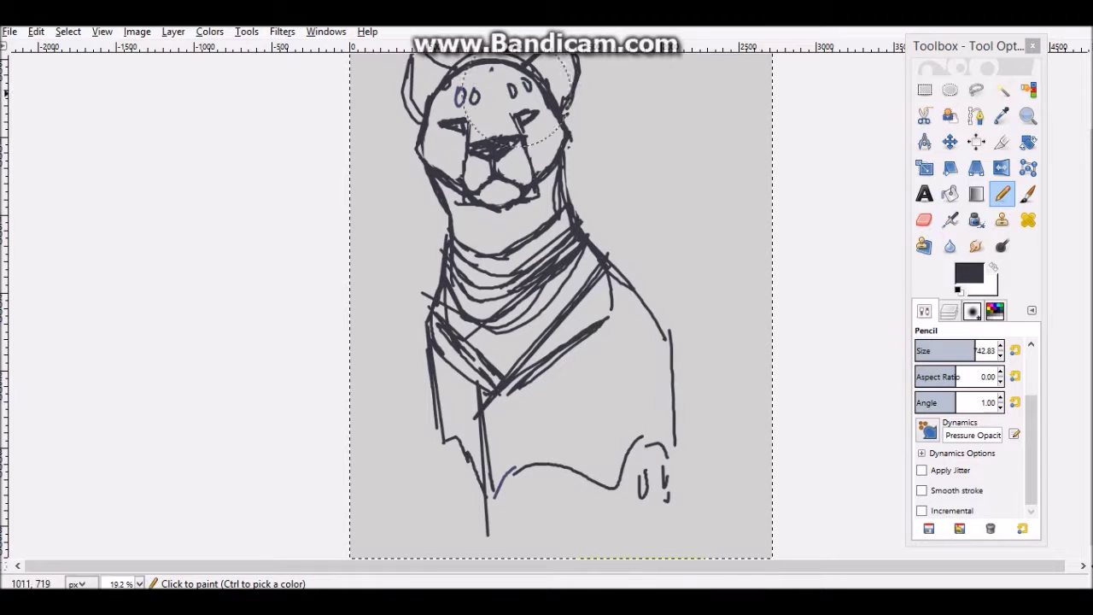
- Reduce the pencil size, unlock the sketch layer's transparency and draw an oval spot in the centre of the forehead
triple_click(988, 350)
type("5")
key("Return")
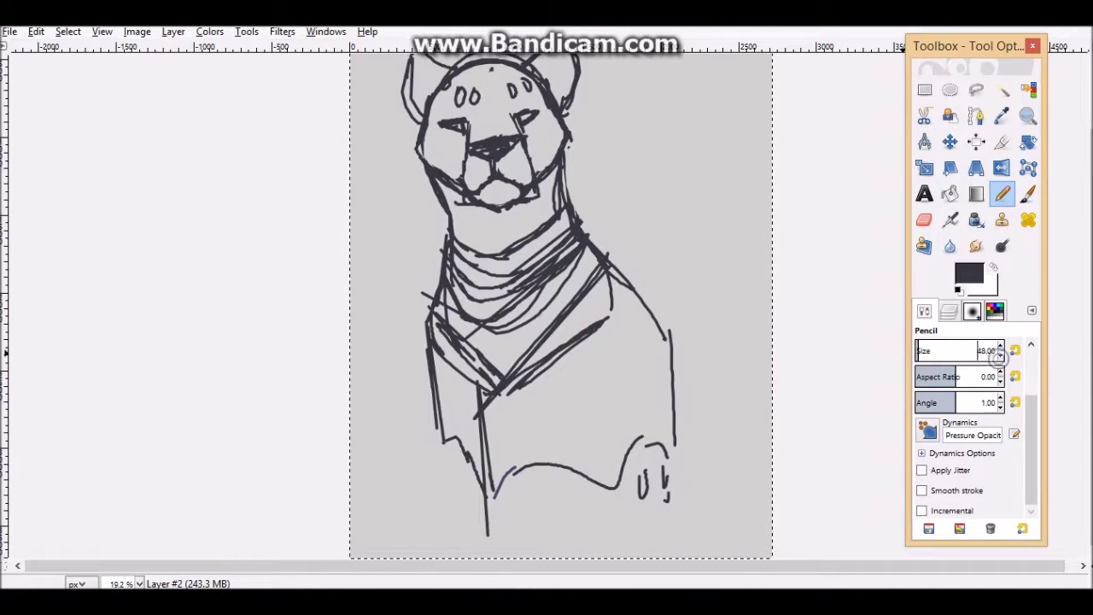
left_click(947, 311)
left_click_drag(490, 87, 489, 88)
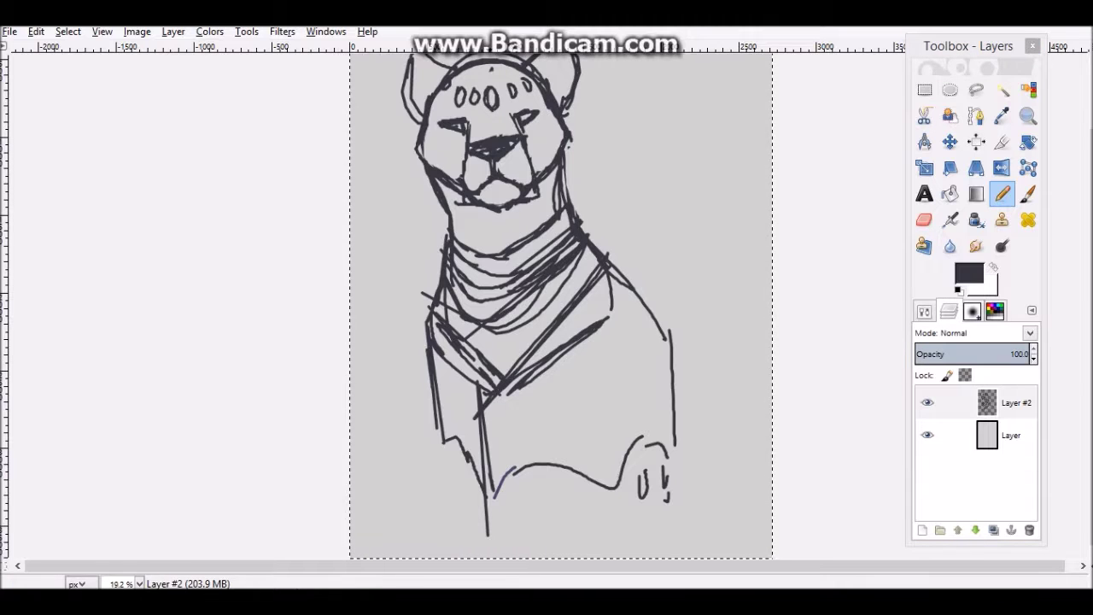
- Add a new layer to the drawing and select the area inside the cat's outline using Fuzzy Select and an inverted selection
left_click(1016, 402)
right_click(1014, 402)
left_click(897, 37)
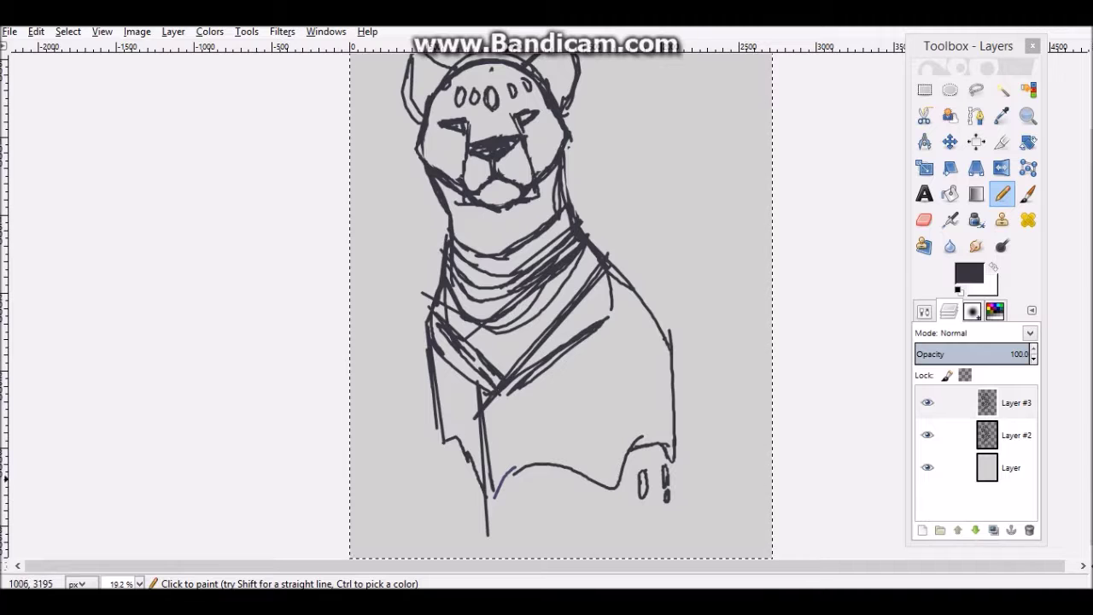
key("u")
left_click(630, 214)
right_click(632, 214)
mouse_move(663, 261)
left_click(776, 313)
- Paint the whole cat silhouette, including both ears, solid dark grey on the new layer and lock its transparent pixels
double_click(1002, 193)
mouse_move(635, 374)
left_mouse_down()
mouse_move(552, 111)
mouse_move(473, 129)
mouse_move(477, 274)
mouse_move(508, 390)
mouse_move(634, 476)
left_mouse_up()
right_click(622, 435)
key("Escape")
key("ctrl+z")
key("ctrl+z")
key("ctrl+z")
key("ctrl+z")
key("ctrl+z")
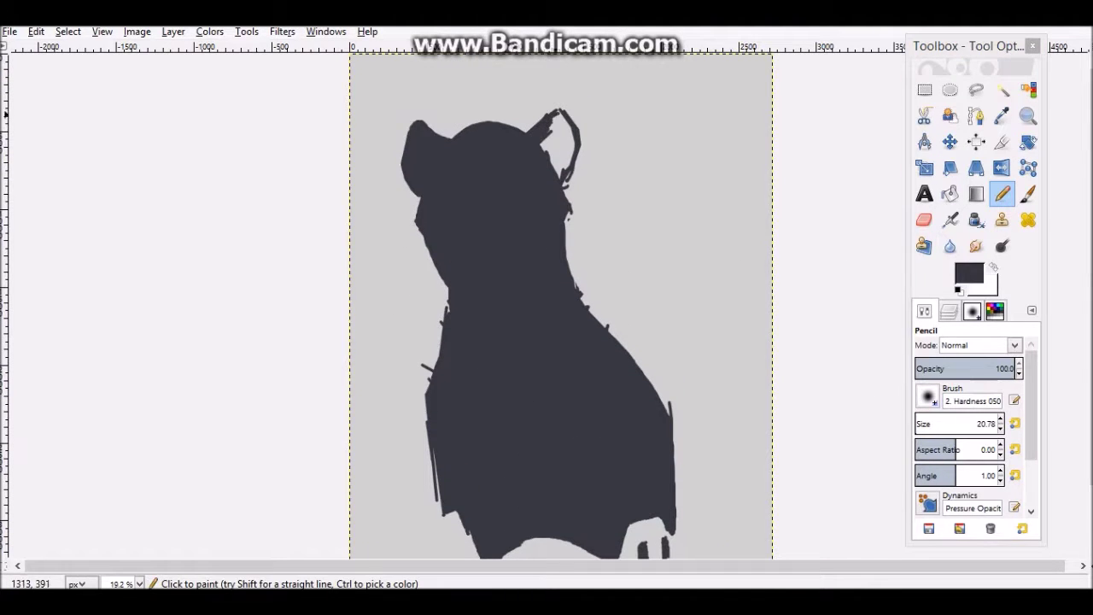
key("ctrl+z")
left_click(948, 311)
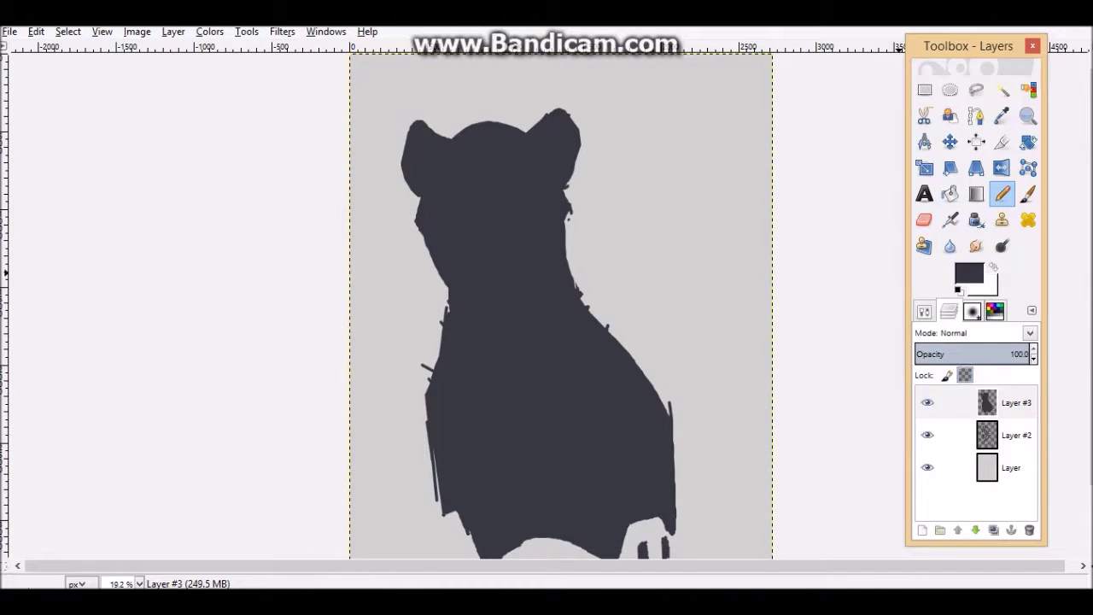
- Recolour the silhouette with the reference cub's orange, and paint the muzzle, throat and chest in the cub's reddish-brown
left_click(588, 531)
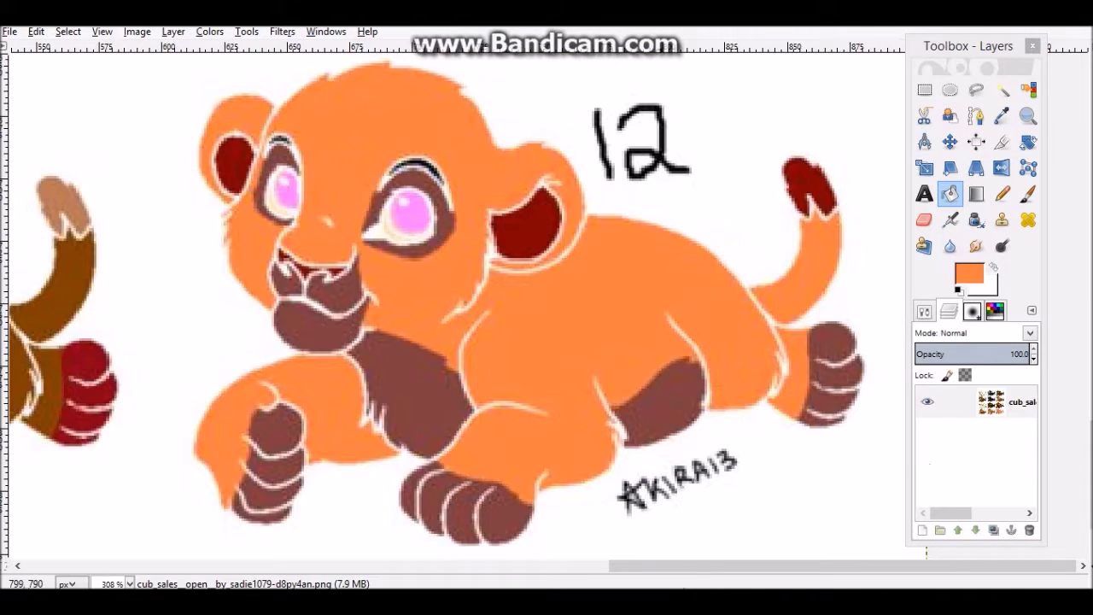
key("o")
left_click(664, 401)
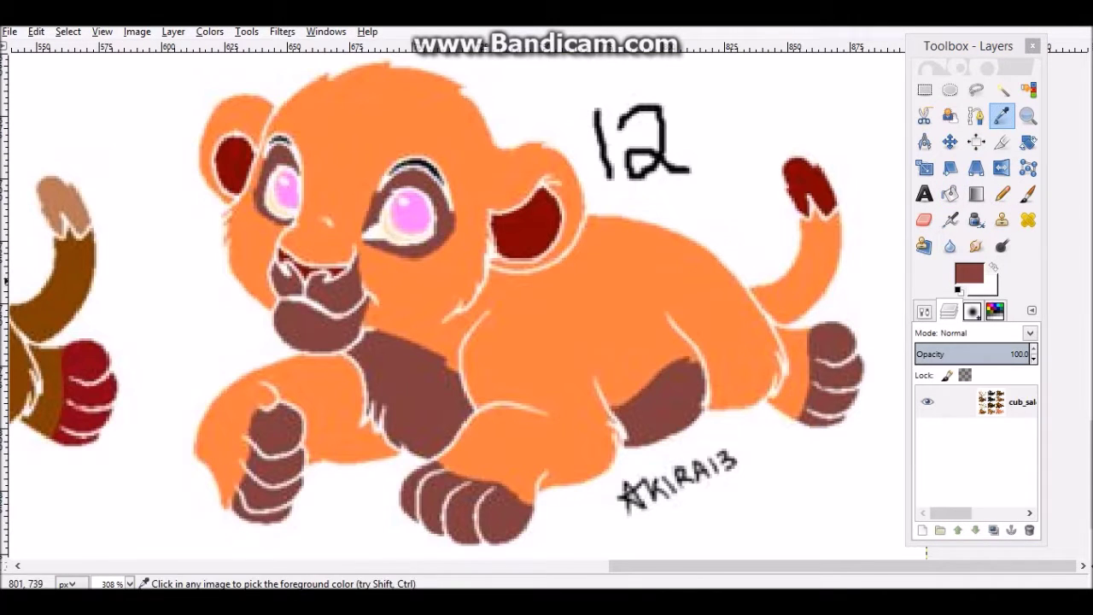
left_click(333, 504)
key("n")
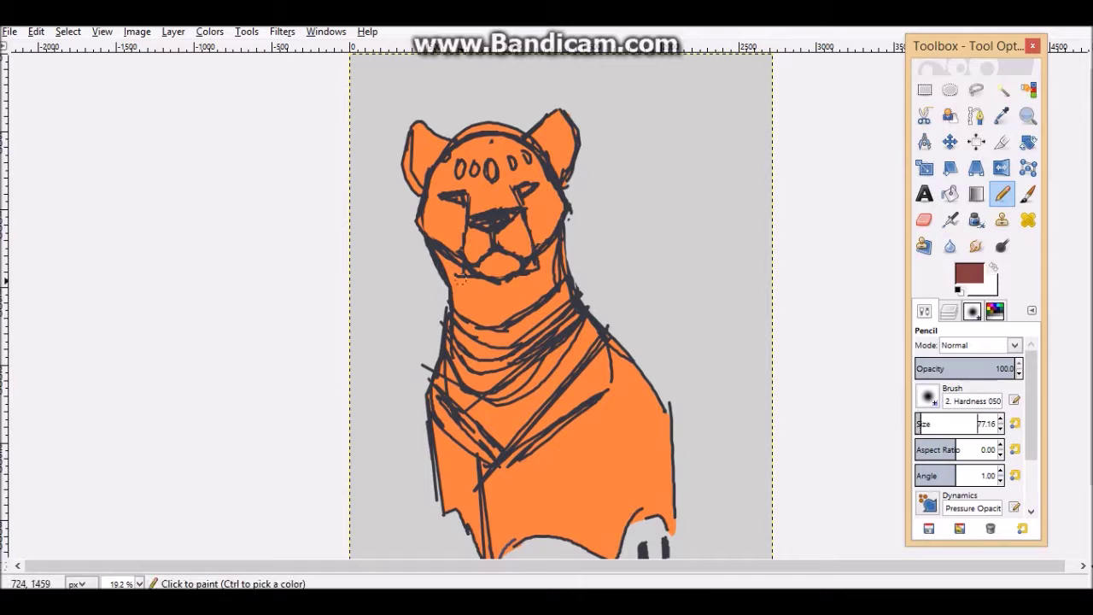
left_click_drag(483, 257, 479, 247)
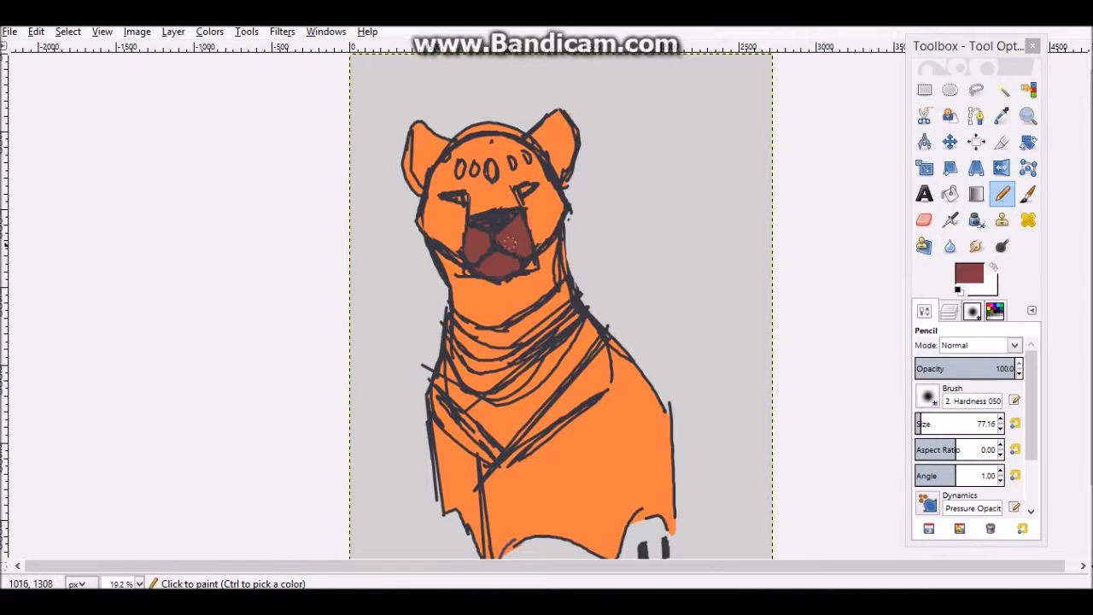
mouse_move(458, 333)
left_mouse_down()
mouse_move(472, 418)
mouse_move(494, 275)
mouse_move(532, 424)
left_mouse_up()
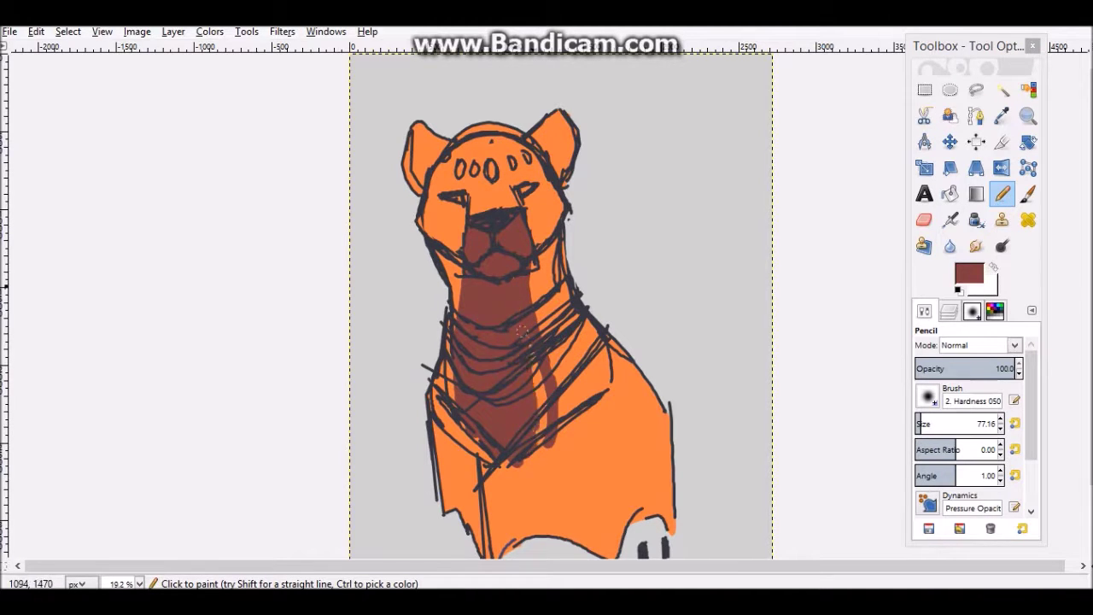
- Open another picture from the art by me folder and return to the cat drawing
mouse_move(413, 598)
left_click(586, 526)
left_click(9, 31)
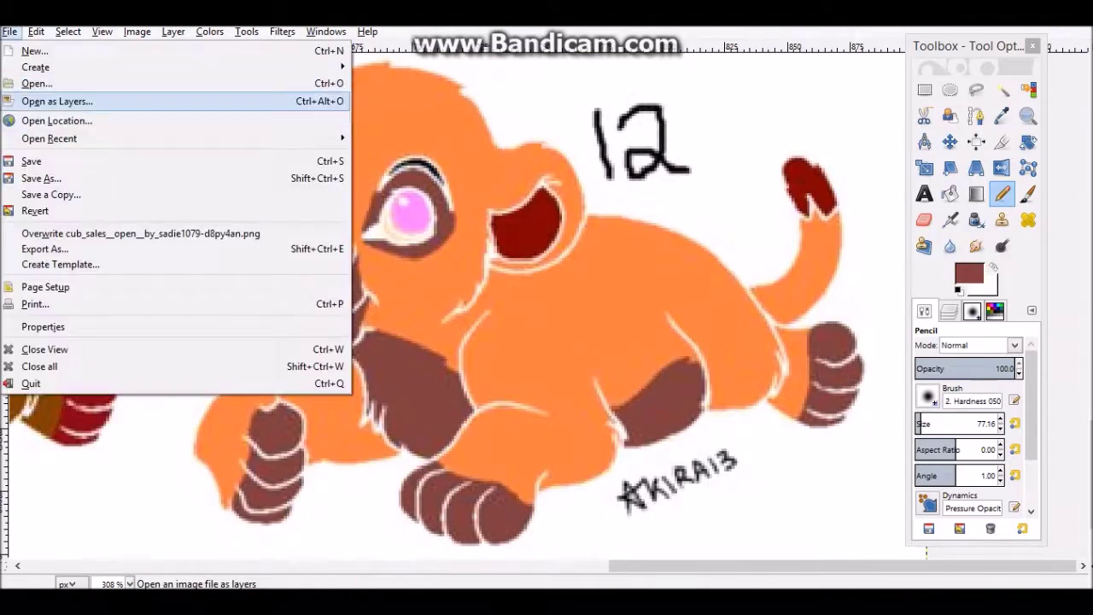
left_click(34, 81)
left_click(48, 271)
scroll(349, 239, "down", 10)
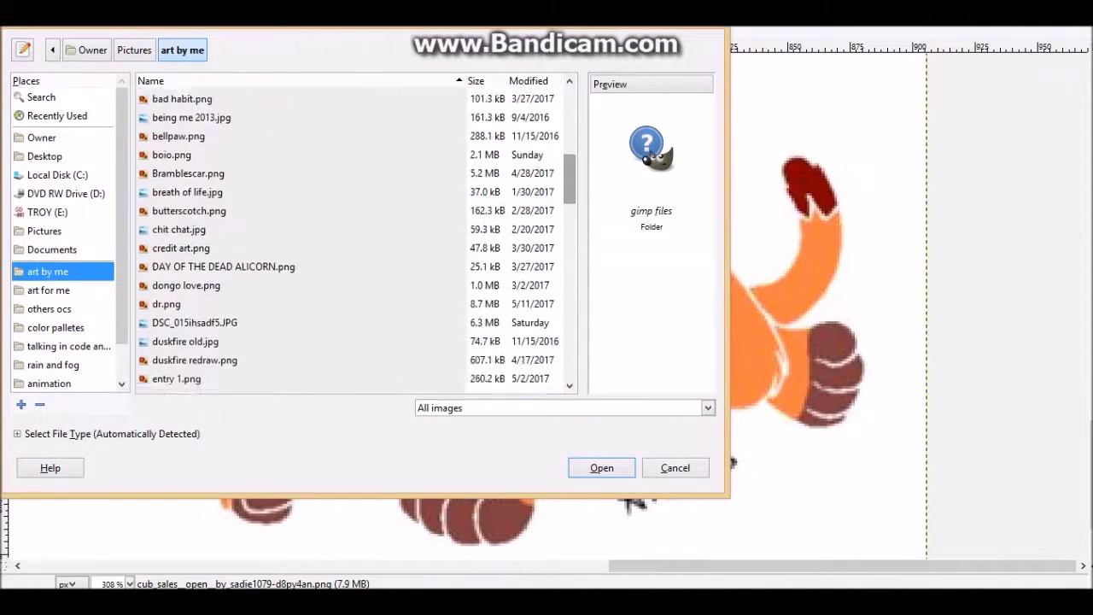
scroll(349, 240, "down", 6)
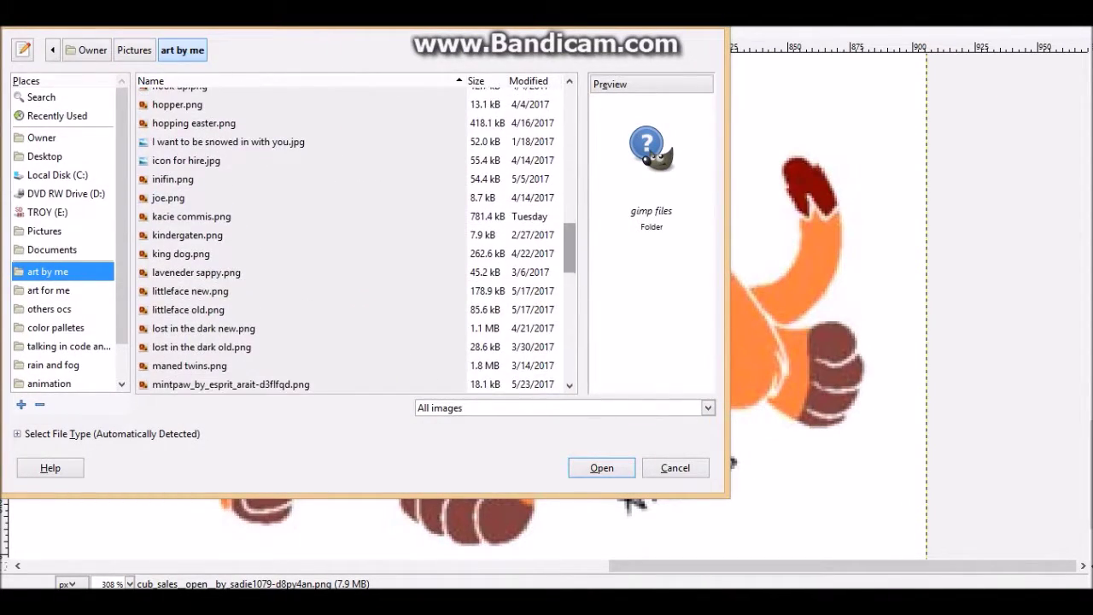
scroll(348, 239, "down", 7)
left_click(182, 183)
key("Down")
key("Down")
key("Down")
key("Down")
key("Down")
key("Down")
key("Down")
key("Down")
key("Down")
key("Down")
key("Down")
key("Down")
key("Down")
key("Down")
key("Down")
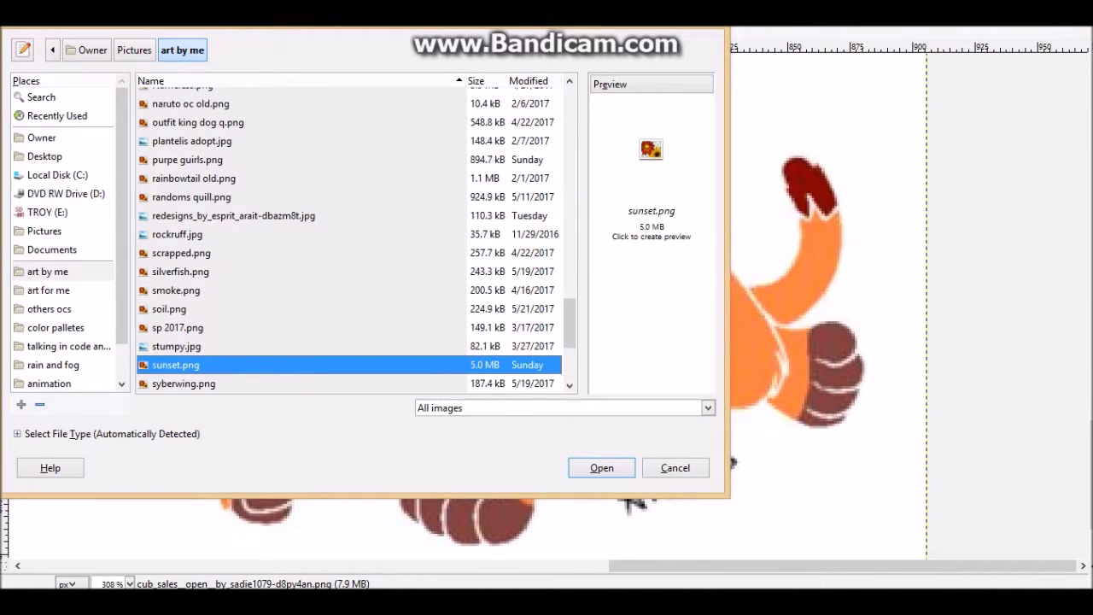
key("Down")
key("Down")
key("Down")
key("Down")
key("Down")
key("Up")
key("Return")
left_click(677, 525)
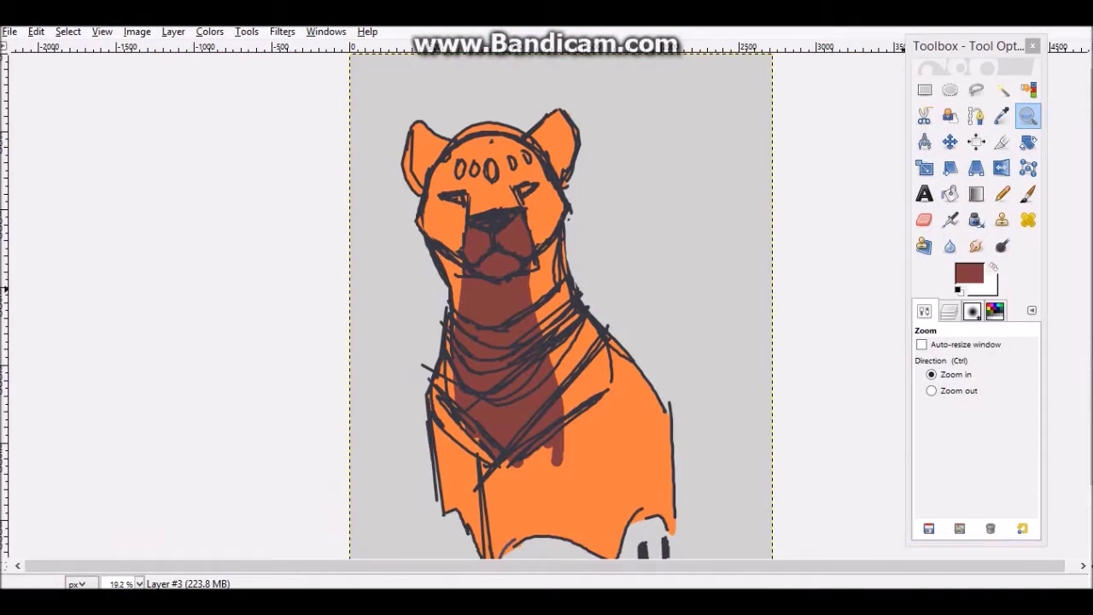
left_click_drag(420, 150, 597, 263)
key("n")
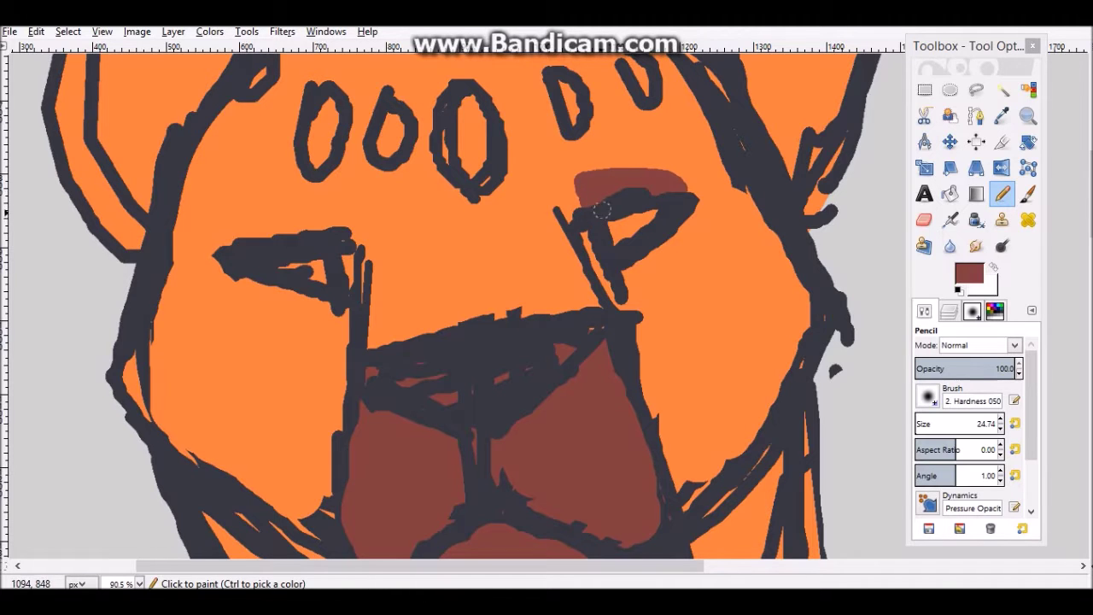
key("ctrl+z")
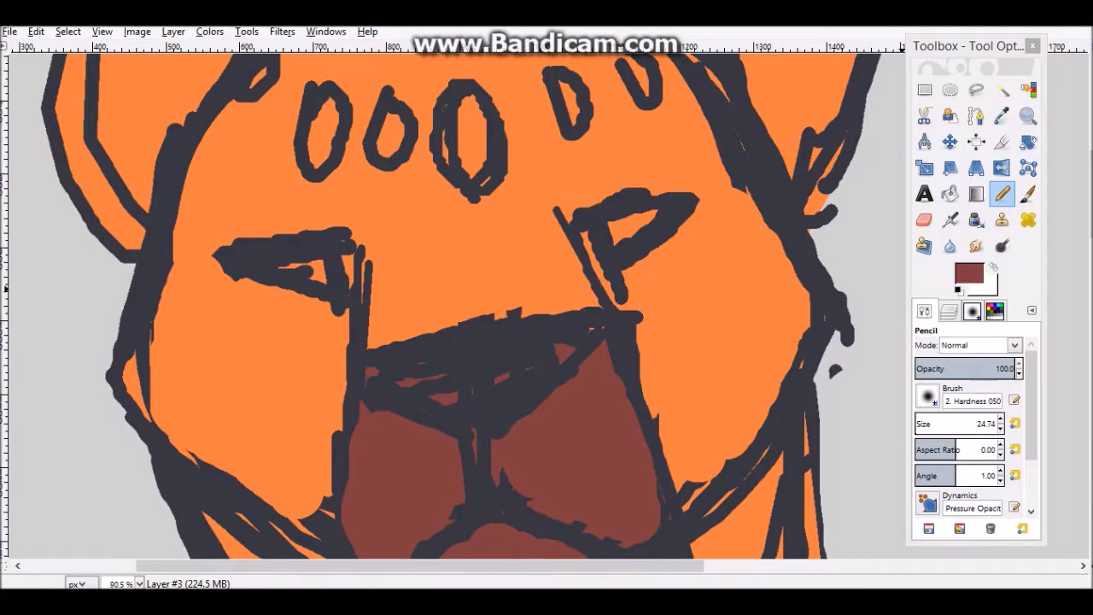
- Pick the dark red from the reference cub and paint the whole cape with it, using a pencil size of 119.69
left_click(505, 517)
left_click(146, 524)
scroll(146, 525, "down", 1)
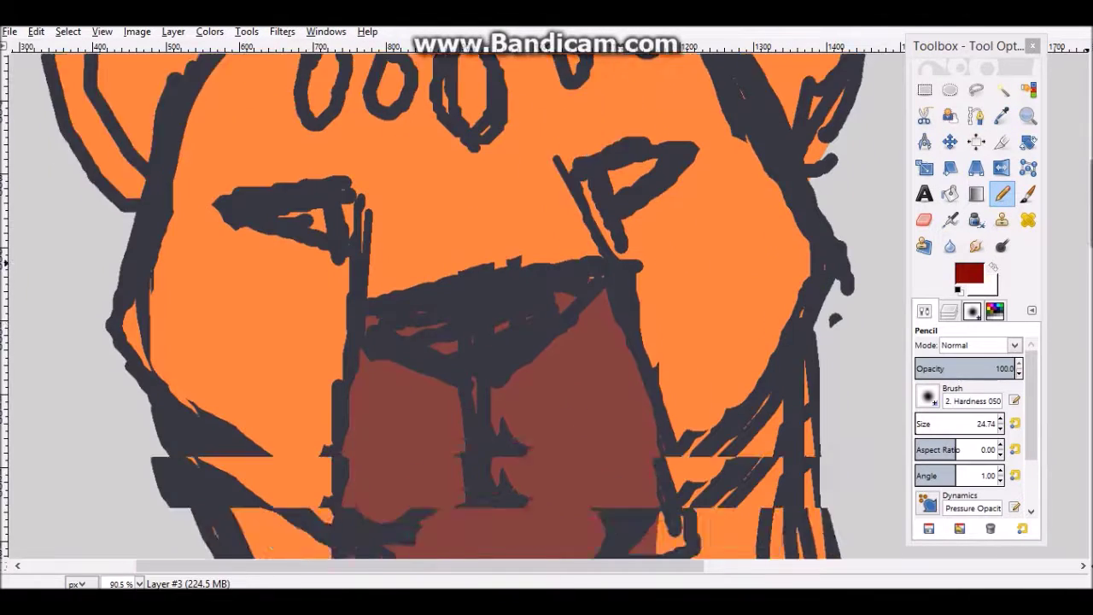
key("z")
scroll(437, 412, "down", 3)
left_click(438, 412, "ctrl")
key("n")
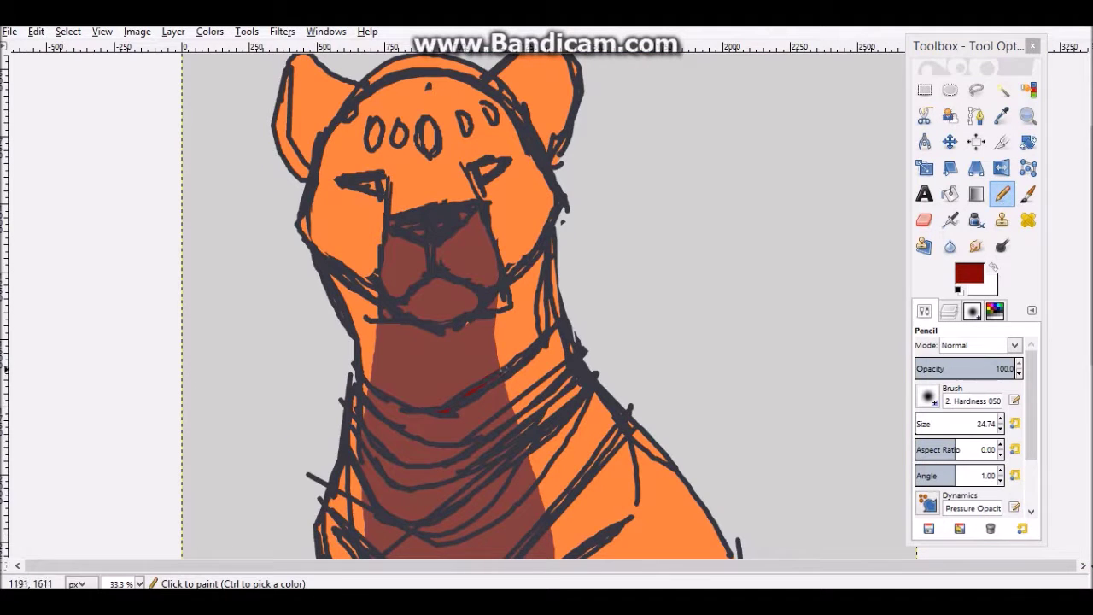
scroll(520, 234, "down", 5)
left_click(925, 418)
mouse_move(546, 201)
left_mouse_down()
mouse_move(459, 275)
mouse_move(612, 82)
mouse_move(604, 251)
mouse_move(661, 395)
mouse_move(712, 433)
mouse_move(746, 320)
mouse_move(584, 326)
mouse_move(522, 400)
mouse_move(580, 389)
mouse_move(417, 365)
mouse_move(391, 331)
mouse_move(324, 141)
left_mouse_up()
left_click_drag(429, 359, 354, 222)
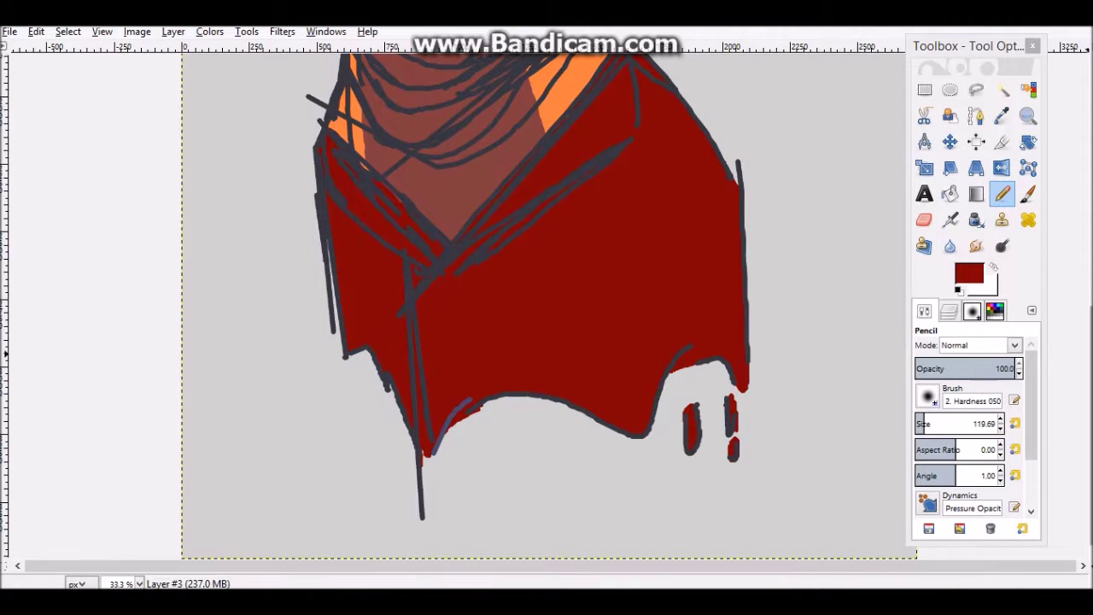
- Pick the light blue from the landscape palette picture and recolour the cape of the cat with it
key("u")
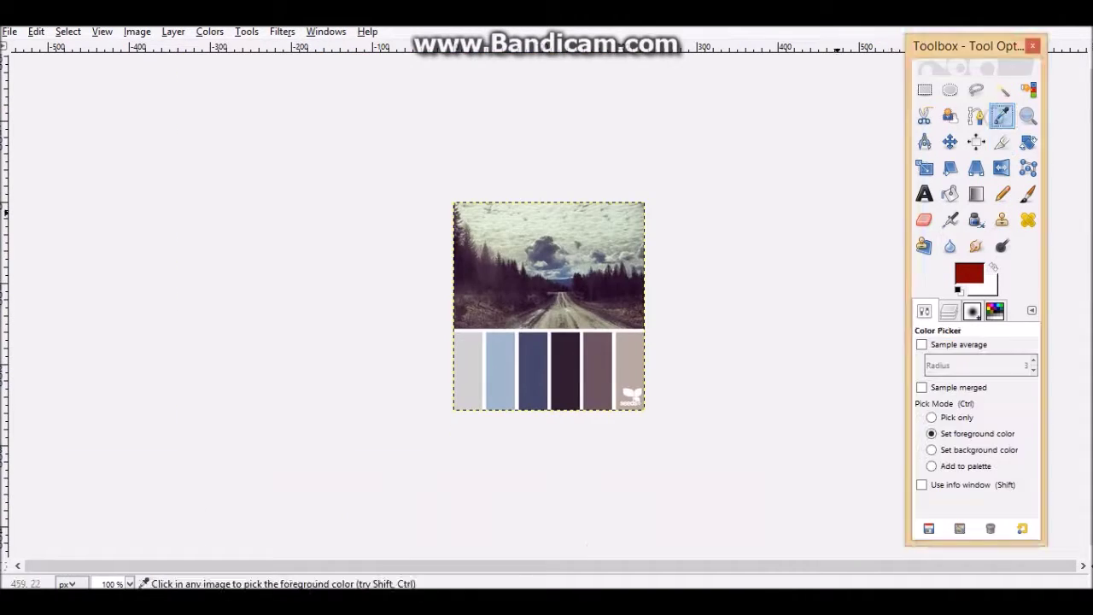
left_click(500, 370)
key("n")
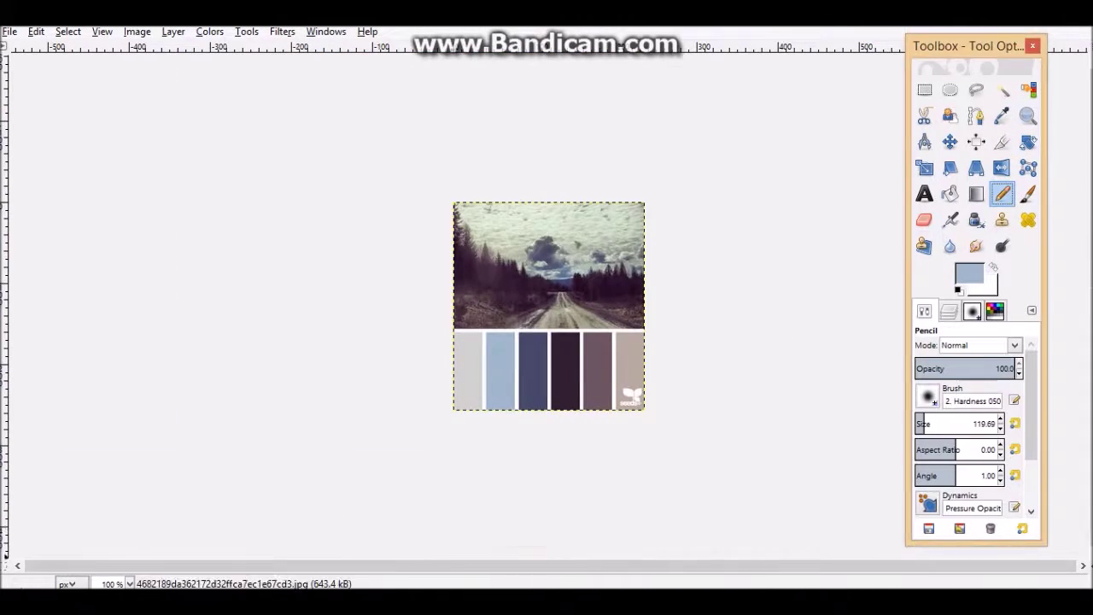
key("alt+Tab")
key("shift+b")
left_click(548, 226)
key("shift+ctrl+a")
- Paint the five oval forehead markings light blue with the pencil at size 30.67
key("n")
scroll(513, 308, "up", 5)
left_click_drag(982, 423, 935, 423)
left_click_drag(428, 169, 429, 188)
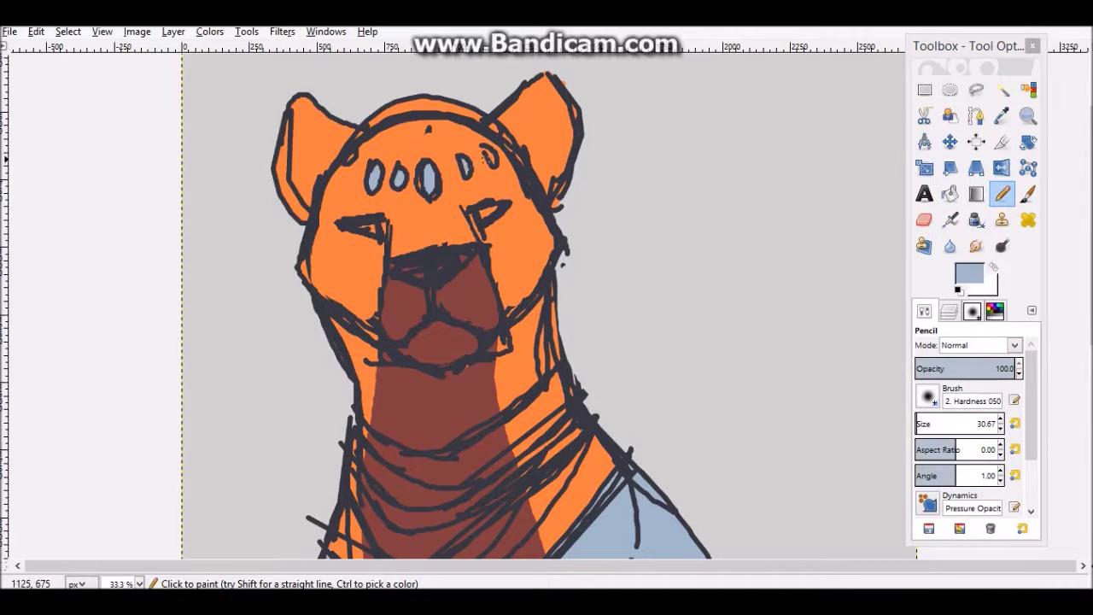
- Pick the cream eye colour from the reference cub and paint the cat's eyes with it
key("alt+Tab")
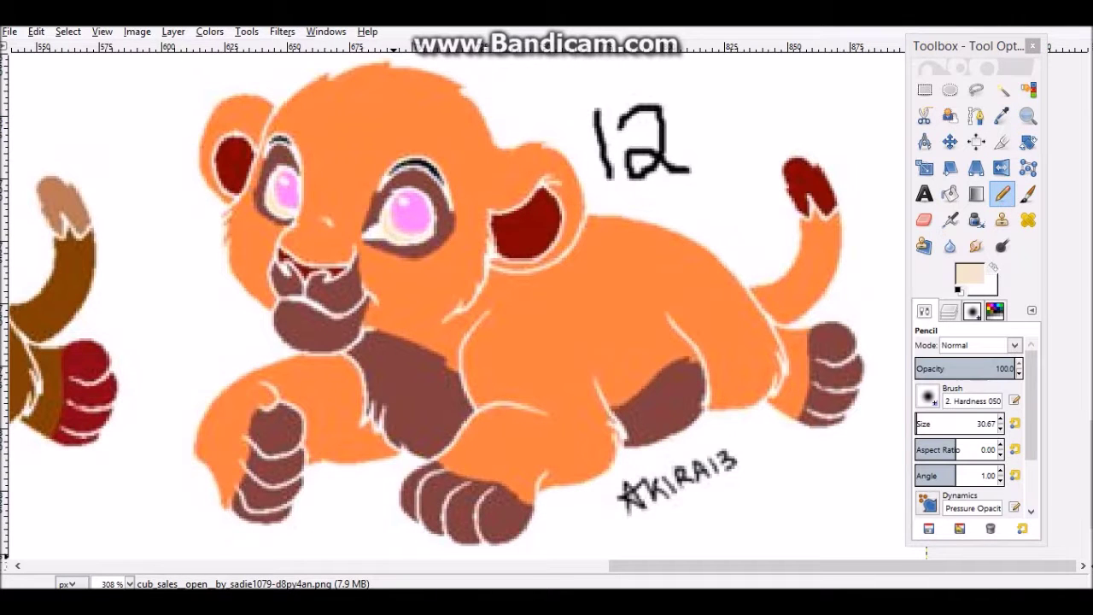
key("alt+Tab")
key("z")
key("shift+ctrl+j")
key("1")
key("n")
left_click(649, 301)
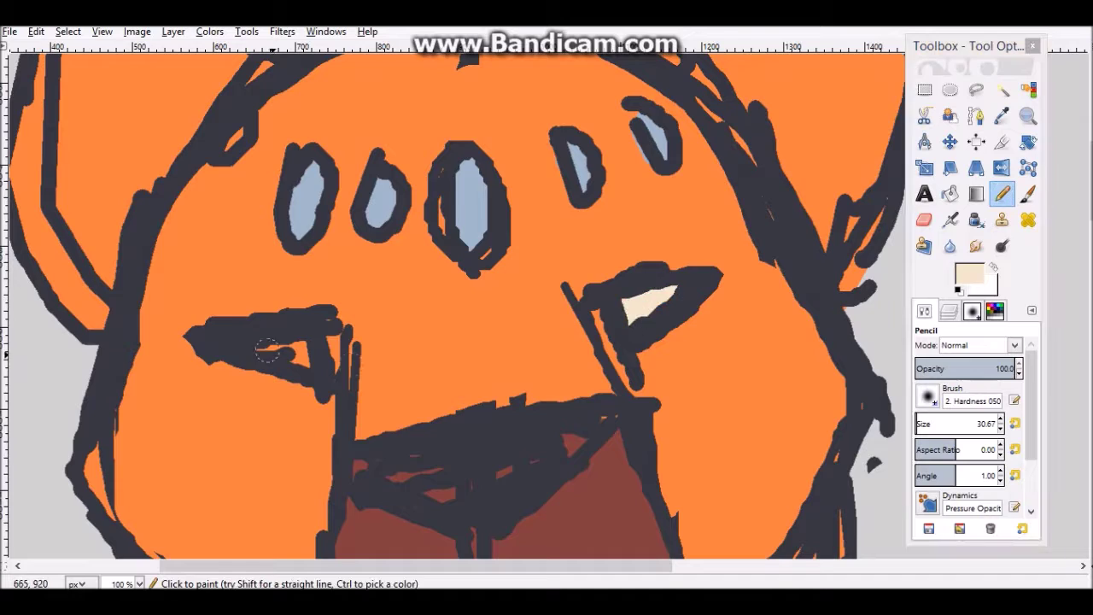
- Pick the pink iris colour from the reference cub and paint the irises of the cat's eyes
key("alt+Tab")
left_click(408, 212, "ctrl")
key("alt+Tab")
left_click(298, 354)
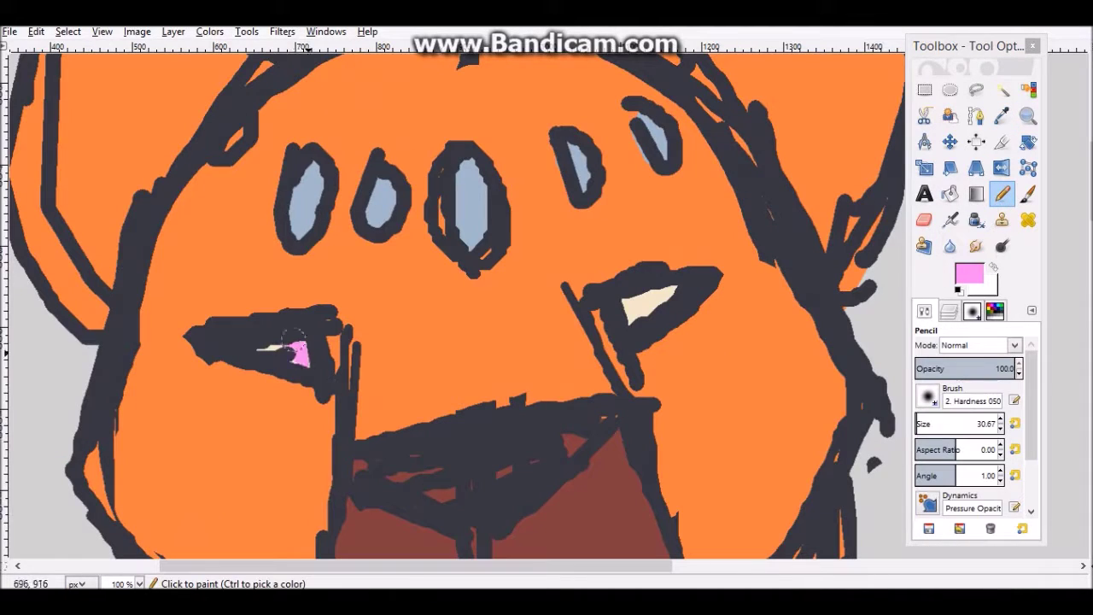
- Select the light blue areas of the drawing by colour, with Layer #3 as the active layer
key("z")
left_click(725, 390, "ctrl")
left_click(725, 390, "ctrl")
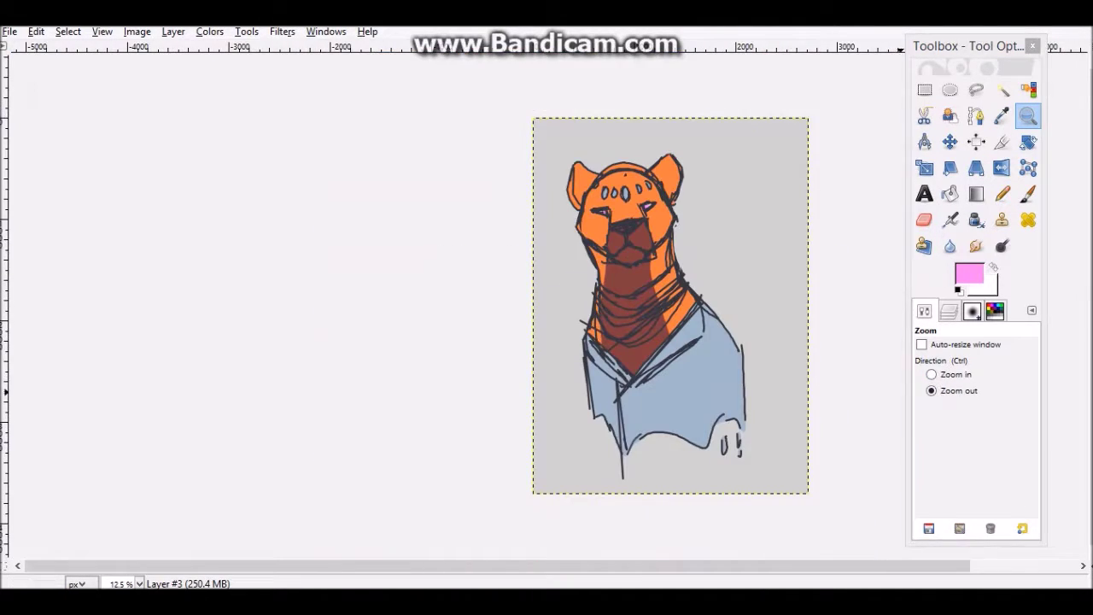
left_click_drag(562, 246, 683, 366)
left_click(731, 415, "ctrl")
left_click(731, 415, "ctrl")
key("shift+o")
left_click(700, 479)
left_click(948, 310)
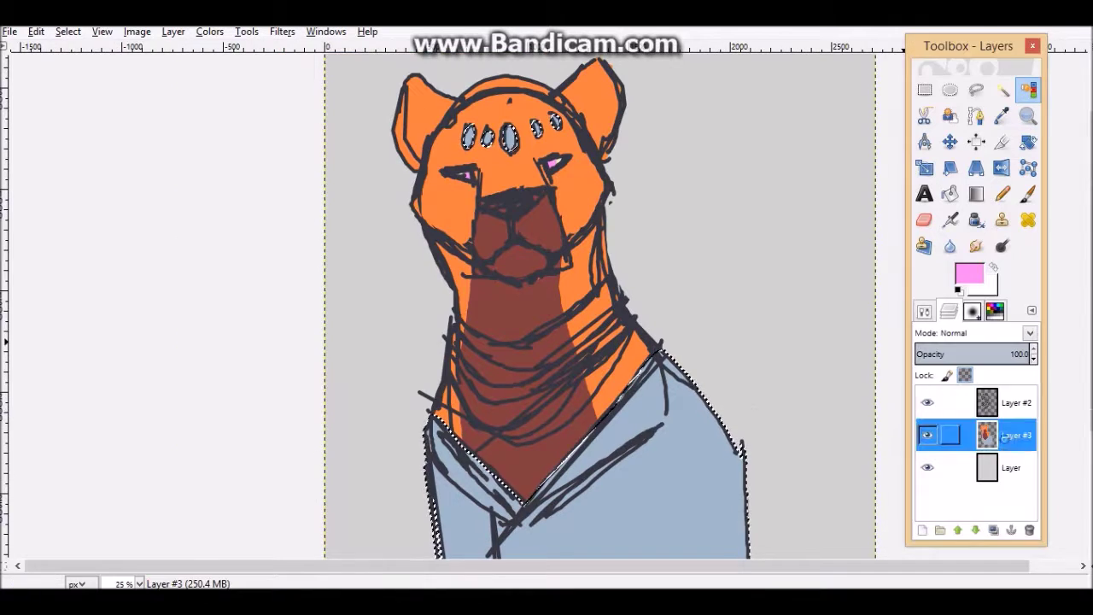
- Pick the dark blue from the landscape palette picture and return to the cat drawing
left_click(317, 520)
key("o")
left_click(547, 371)
key("n")
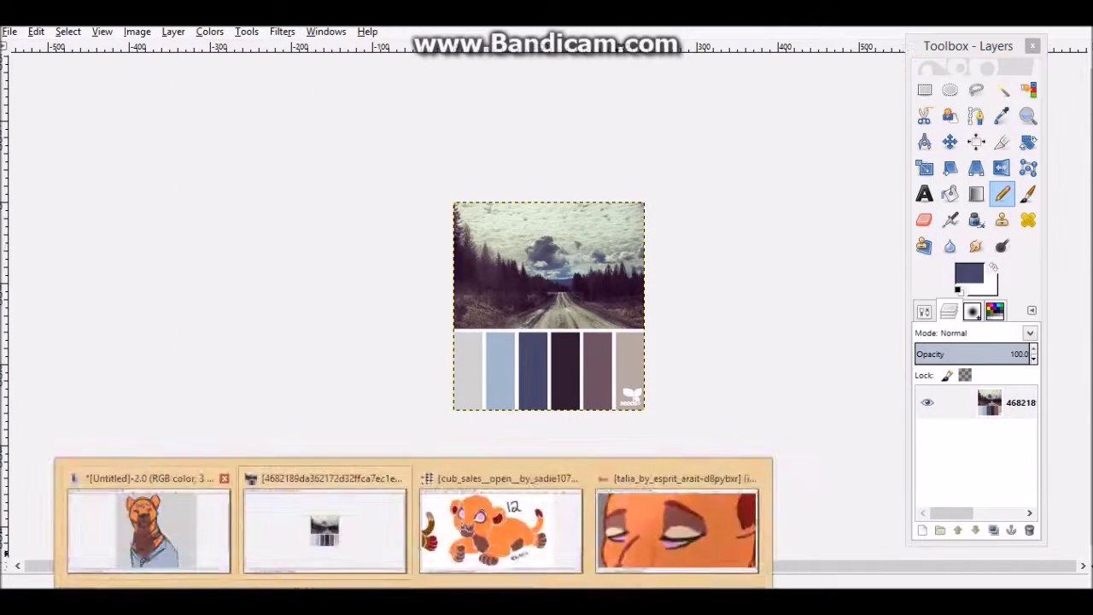
left_click(146, 520)
- Shade the selected cape with a linear foreground-to-transparent gradient, darkest at the shoulders, and add a new layer above Layer #3
scroll(597, 341, "down", 3)
key("u")
left_click(924, 310)
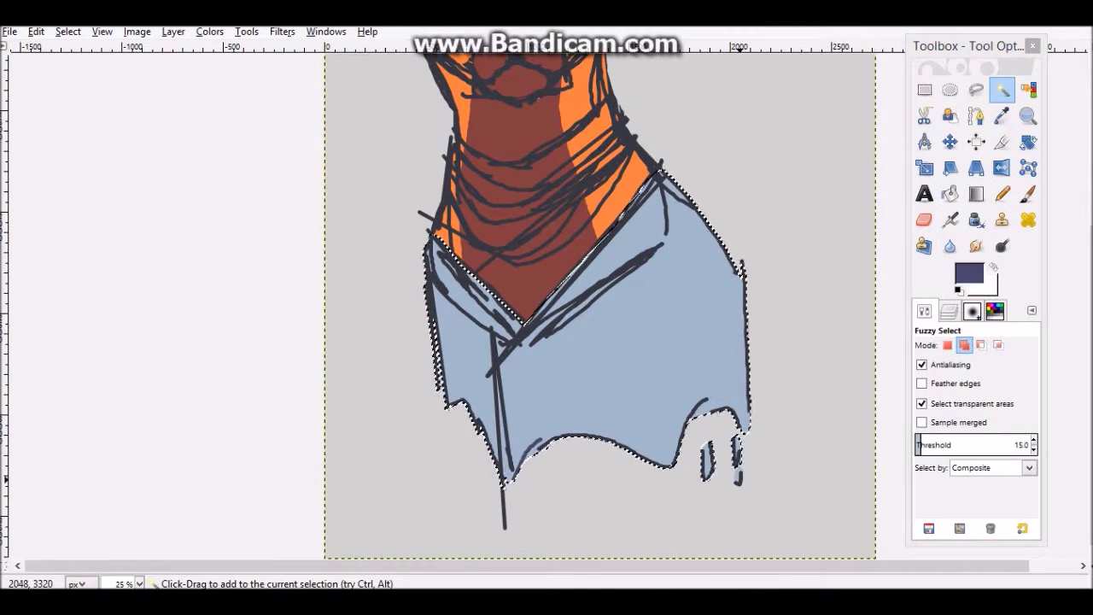
key("l")
left_click(937, 395)
left_click(988, 247)
left_click_drag(597, 316, 597, 316)
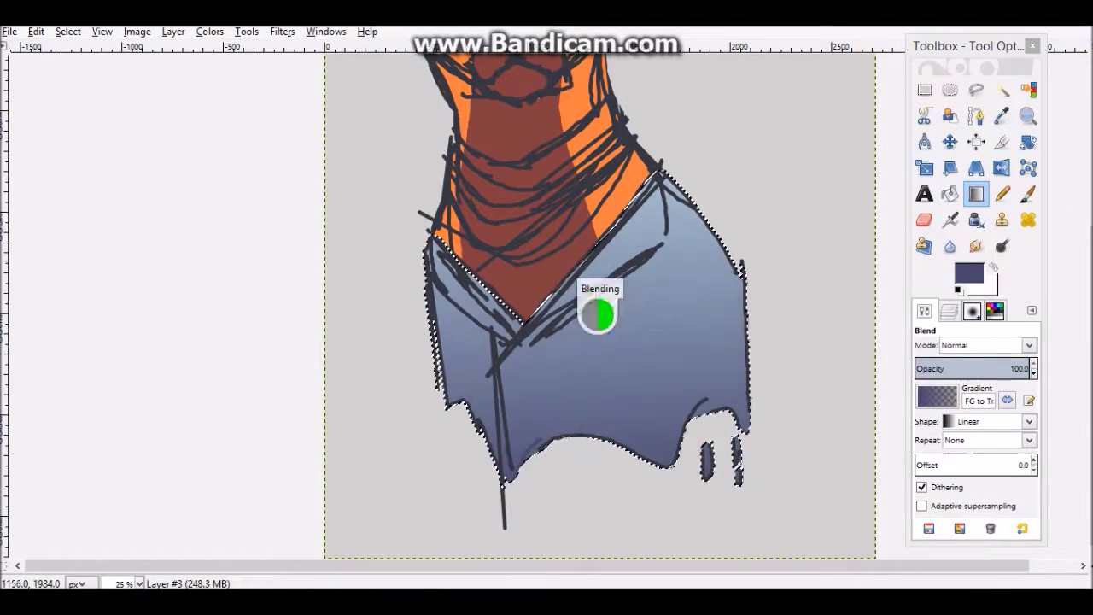
key("n")
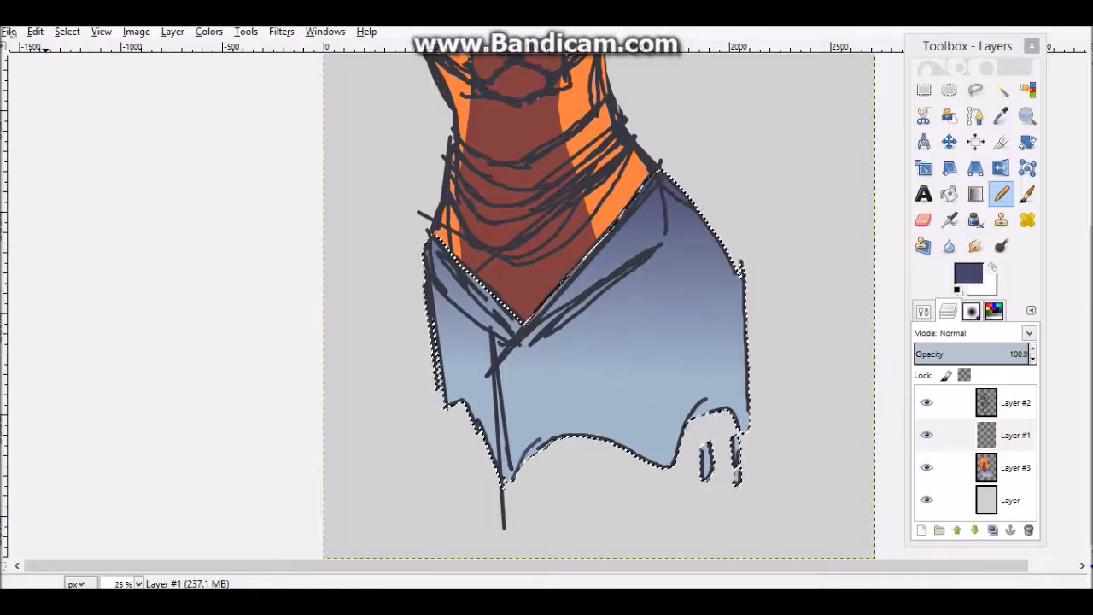
- Open golden paterns 7.png from the refrences folder
key("ctrl+o")
scroll(64, 239, "down", 1)
left_click(48, 344)
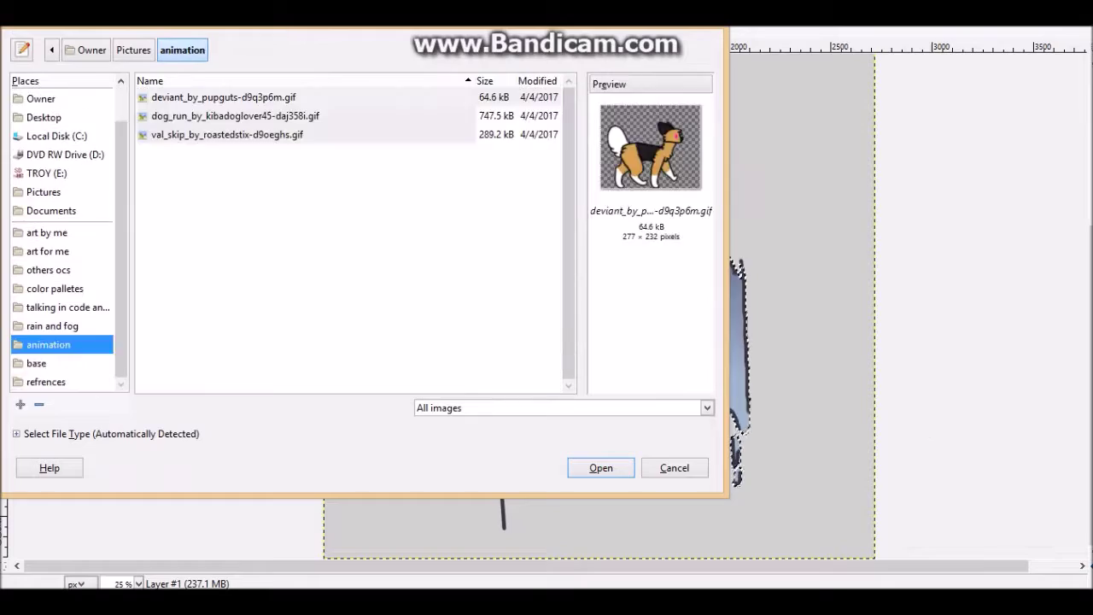
left_click(47, 381)
scroll(342, 239, "down", 5)
double_click(196, 259)
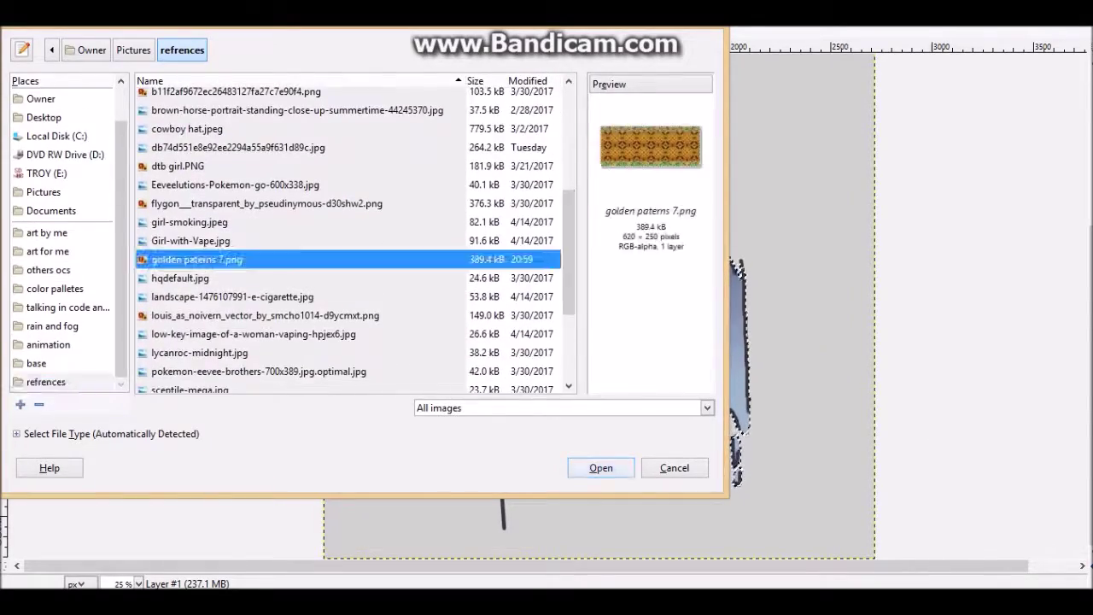
- Copy the golden pattern picture and paste it into the cat drawing
left_click(816, 525)
left_click(158, 122)
left_click(176, 139)
left_click(126, 122)
left_click(195, 464)
right_click(1010, 433)
key("Escape")
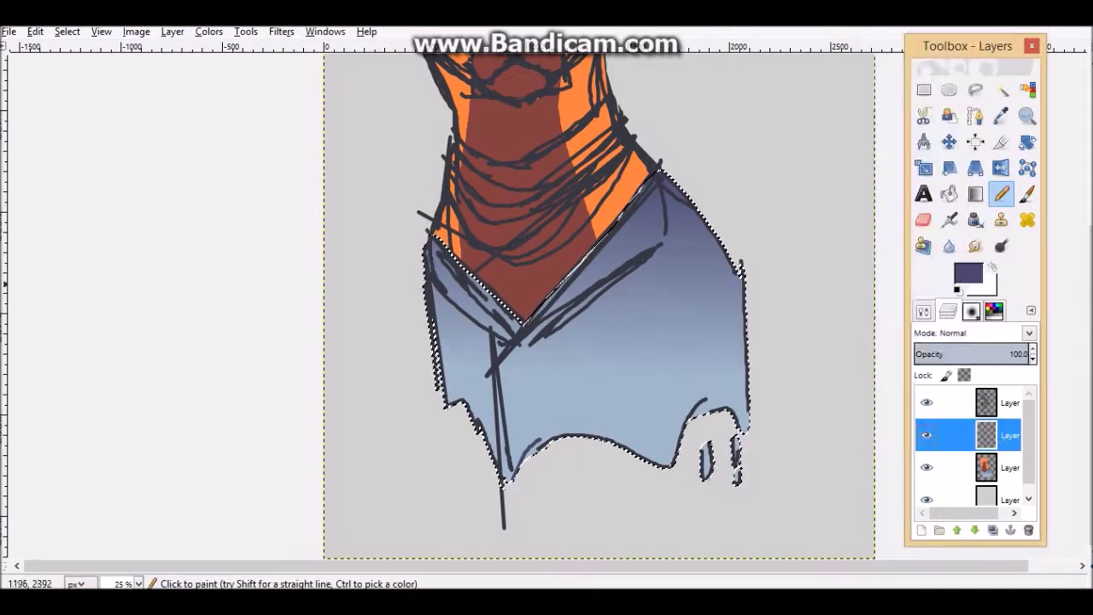
right_click(578, 358)
mouse_move(597, 373)
left_click(734, 373)
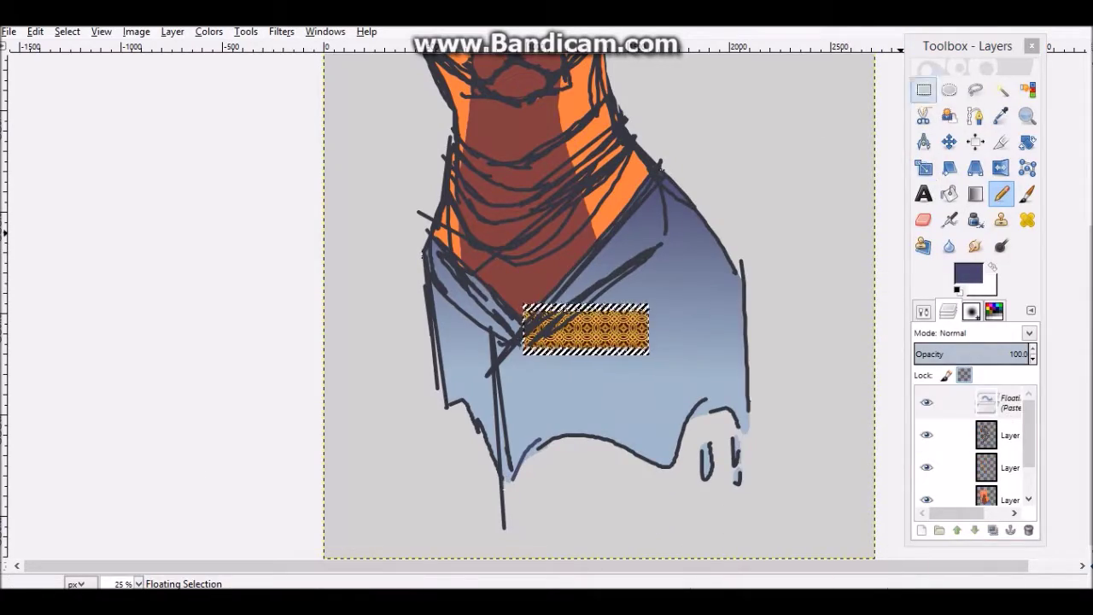
- Scale the pasted golden pattern up until it covers the entire cape
left_click(923, 168)
left_click(586, 328)
left_click_drag(649, 355, 781, 549)
key("Return")
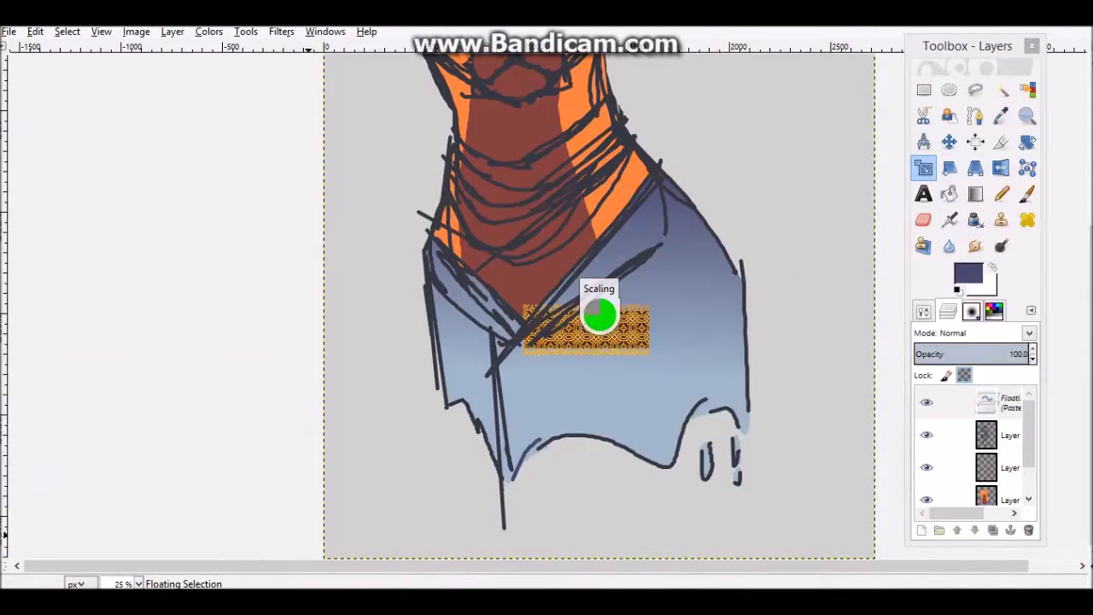
- Try the floating pattern at 28.9 opacity with the Screen blend mode and remove it from the drawing
left_click(947, 352)
left_click(973, 333)
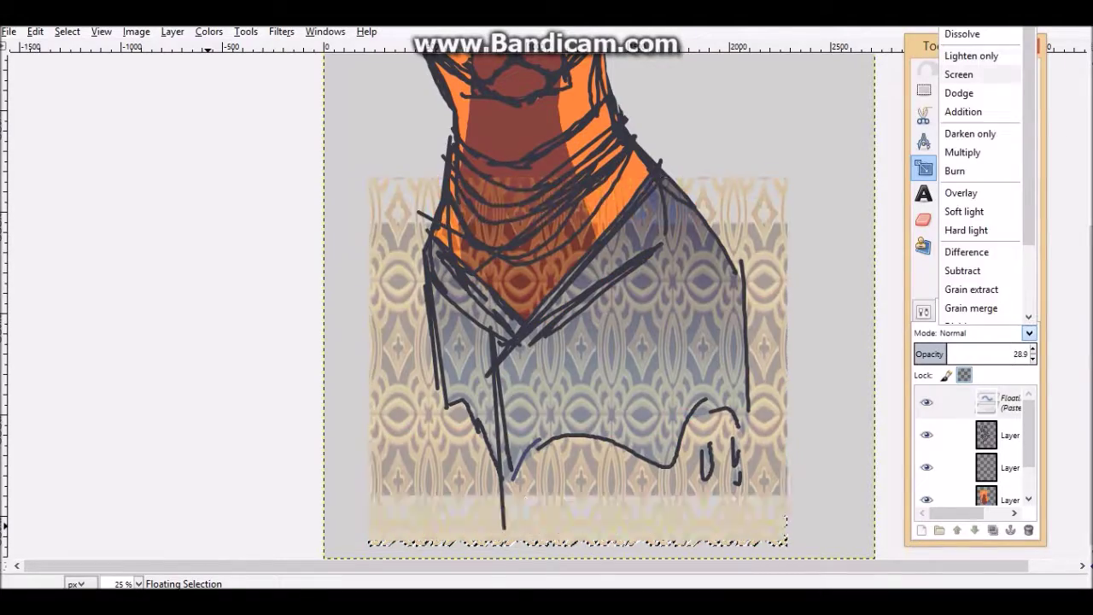
left_click(959, 74)
right_click(999, 401)
left_click(914, 144)
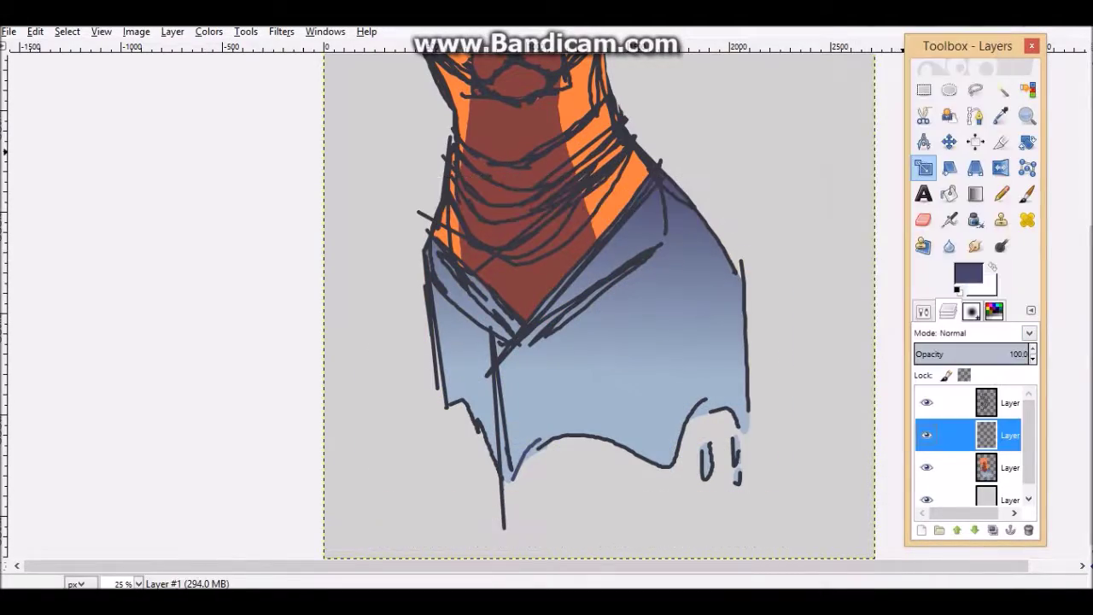
left_click(974, 333)
key("Escape")
- Paste the pattern onto the layer above the cape colours and set it to Soft light at 16.9 opacity
key("ctrl+v")
right_click(999, 402)
left_click(907, 105)
left_click(973, 333)
left_click(952, 268)
left_click(944, 354)
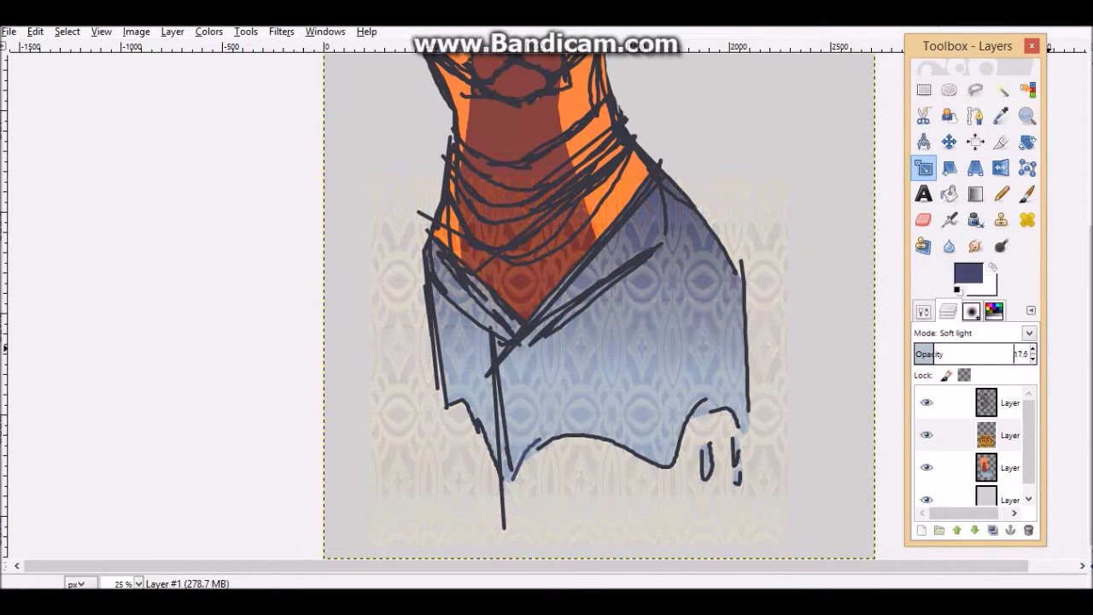
- Select the area outside the cape, including the cat's neck, with Fuzzy Select on Layer #3
left_click(952, 467)
left_click(1000, 90)
left_click(512, 168)
key("ctrl+z")
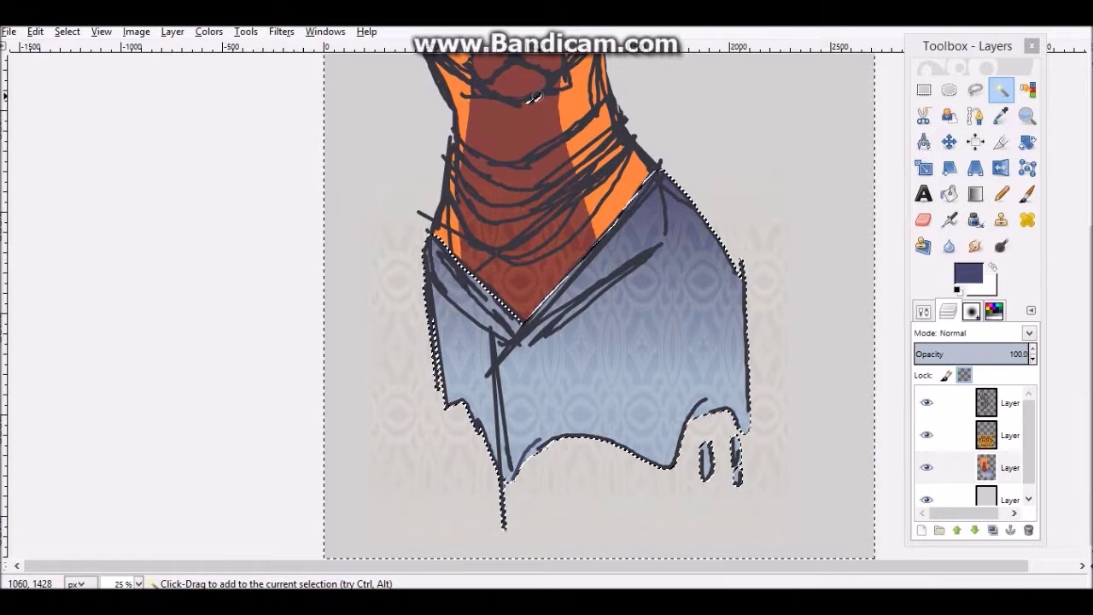
- Erase the pattern outside the cape with a size 1000 eraser on the pattern layer and clear the selection
double_click(923, 220)
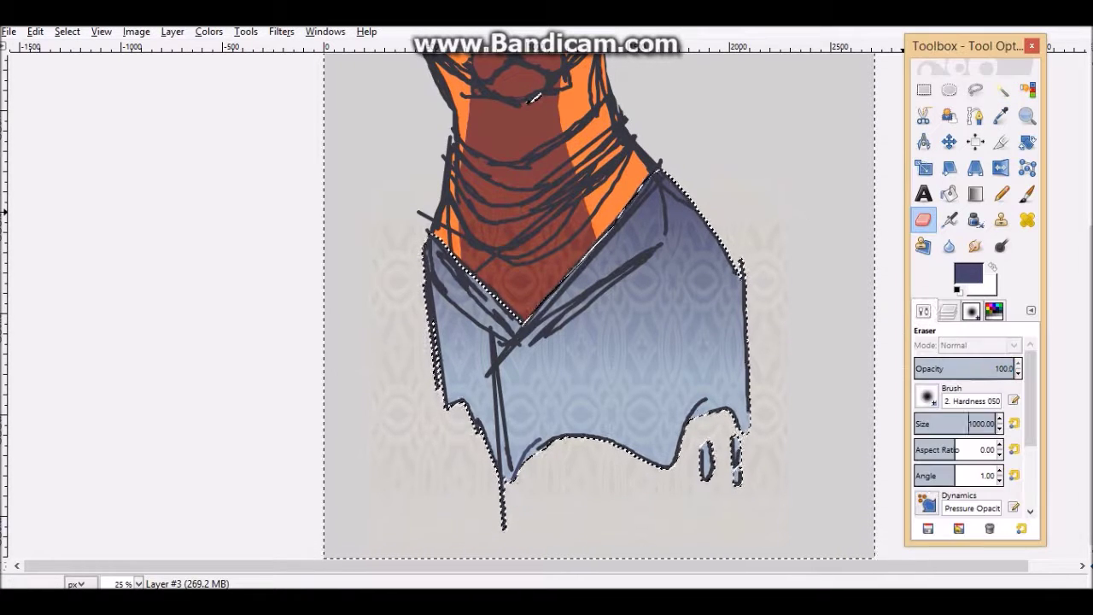
left_click(947, 311)
left_click(952, 435)
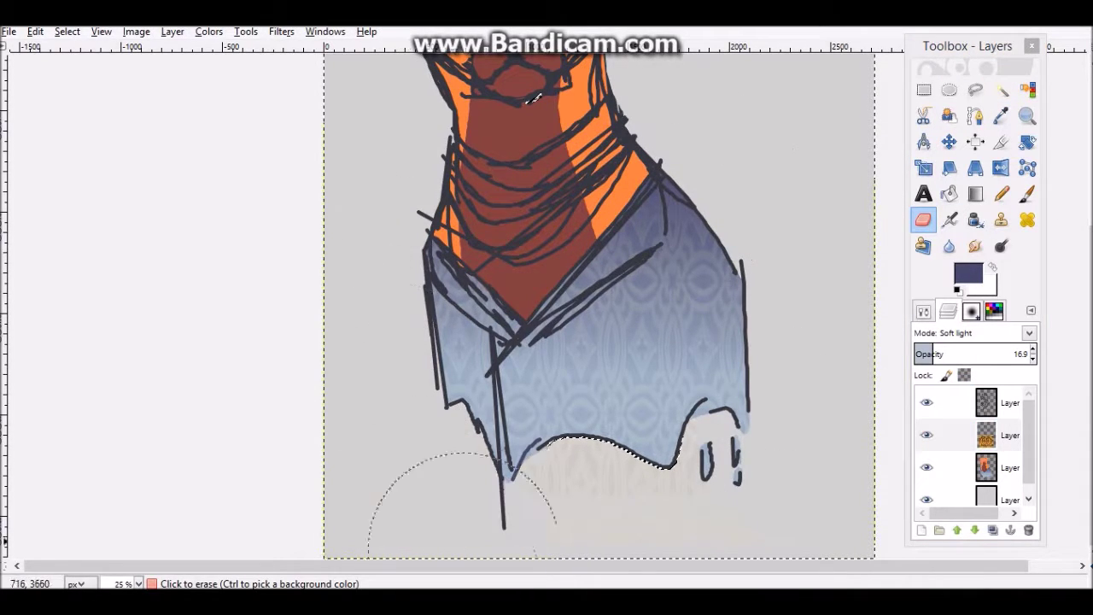
right_click(674, 316)
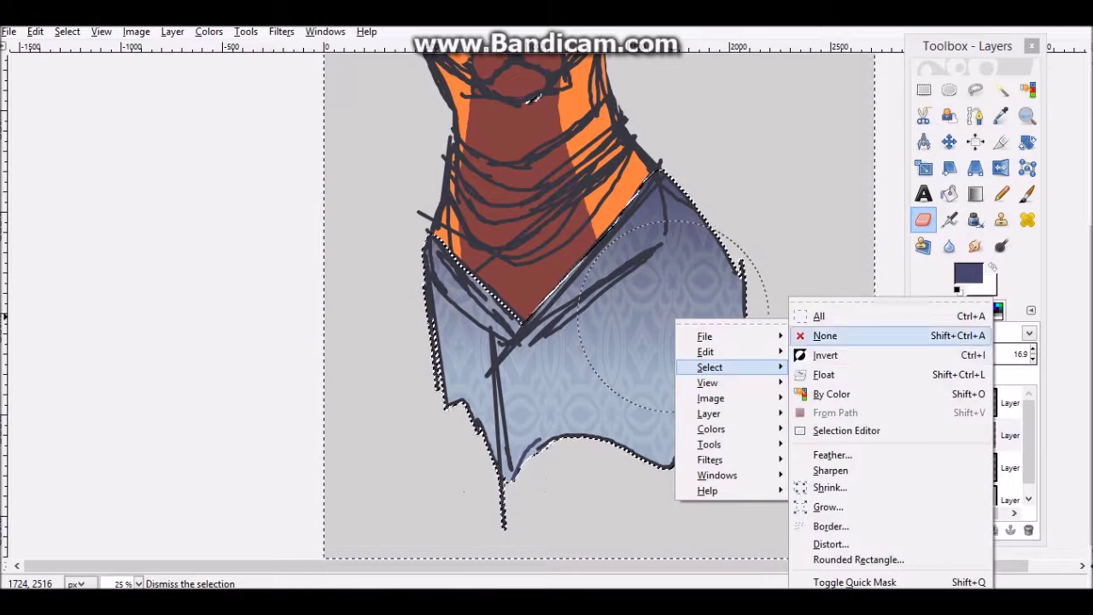
left_click(825, 335)
- Paint both collar flaps of the cape light purple on Layer #3 with the pencil at size 99.91
left_click(952, 467)
left_click(968, 273)
left_click(208, 373)
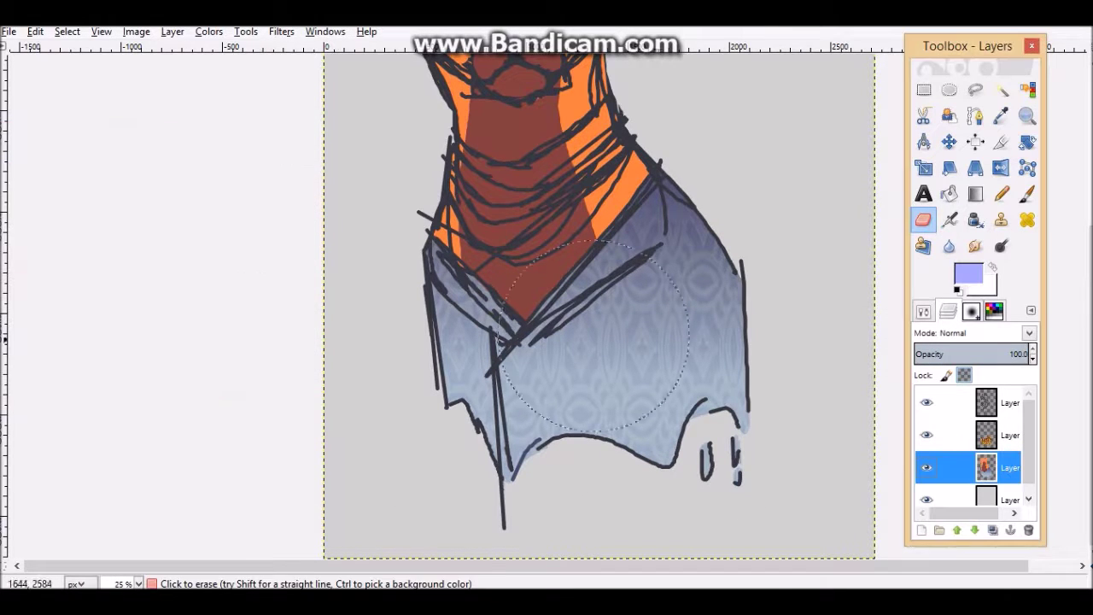
key("n")
left_click_drag(649, 244, 646, 277)
key("ctrl+z")
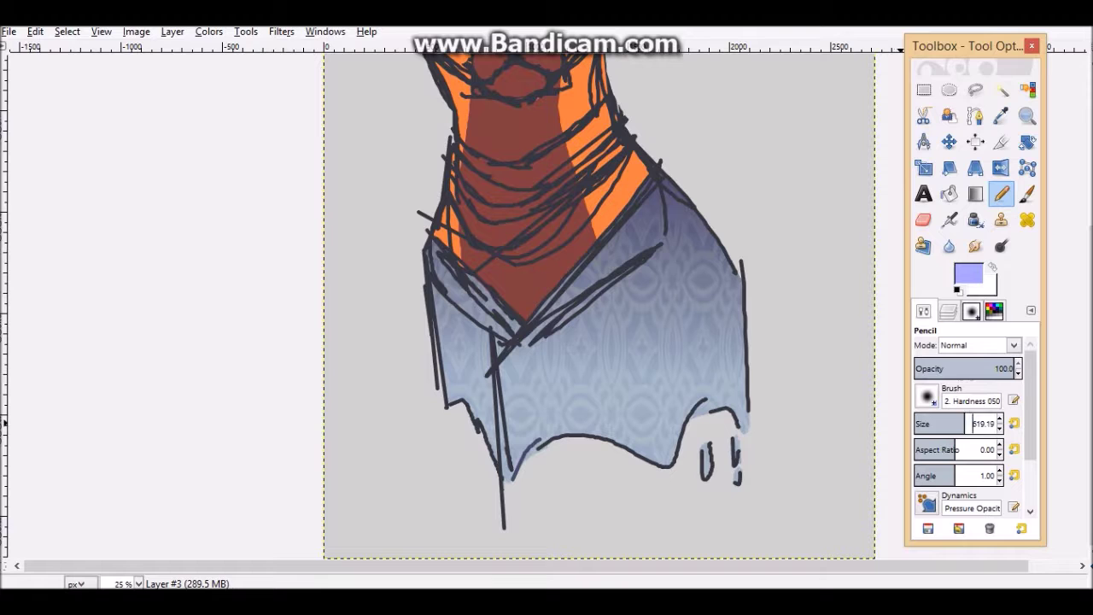
left_click_drag(973, 423, 920, 424)
left_click_drag(623, 241, 565, 295)
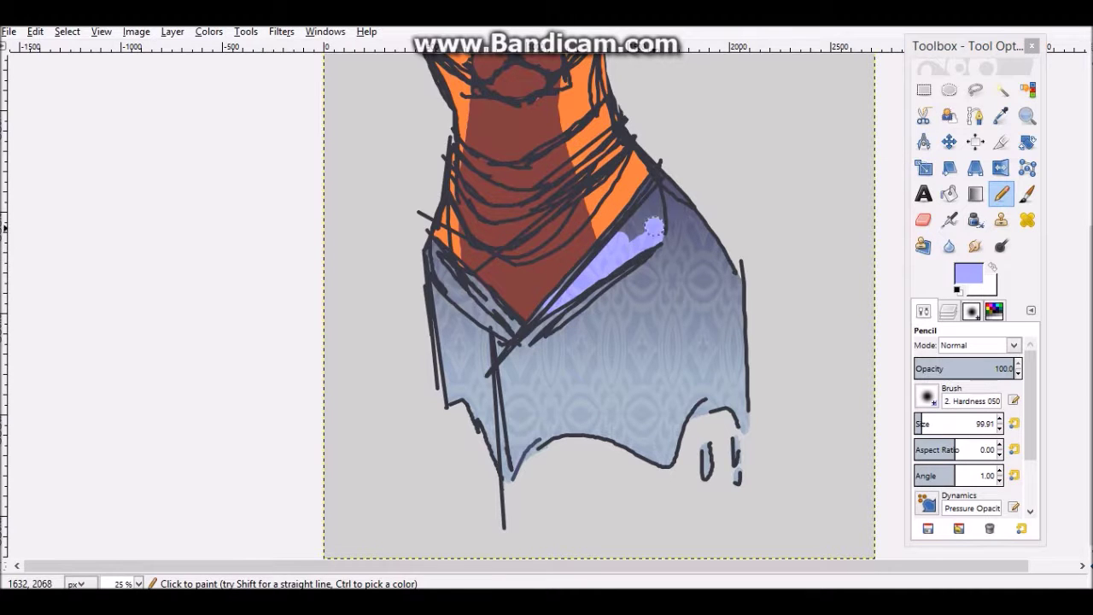
- Make the pattern layer active and set its blend mode to Normal
scroll(598, 299, "up", 5)
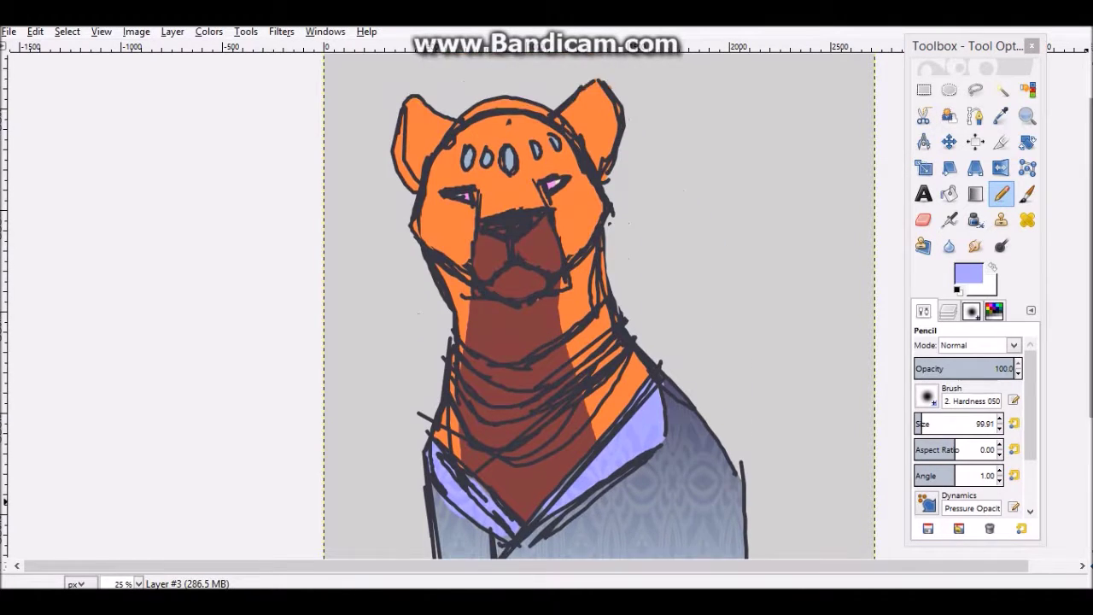
key("z")
key("minus")
key("ctrl+l")
right_click(739, 267)
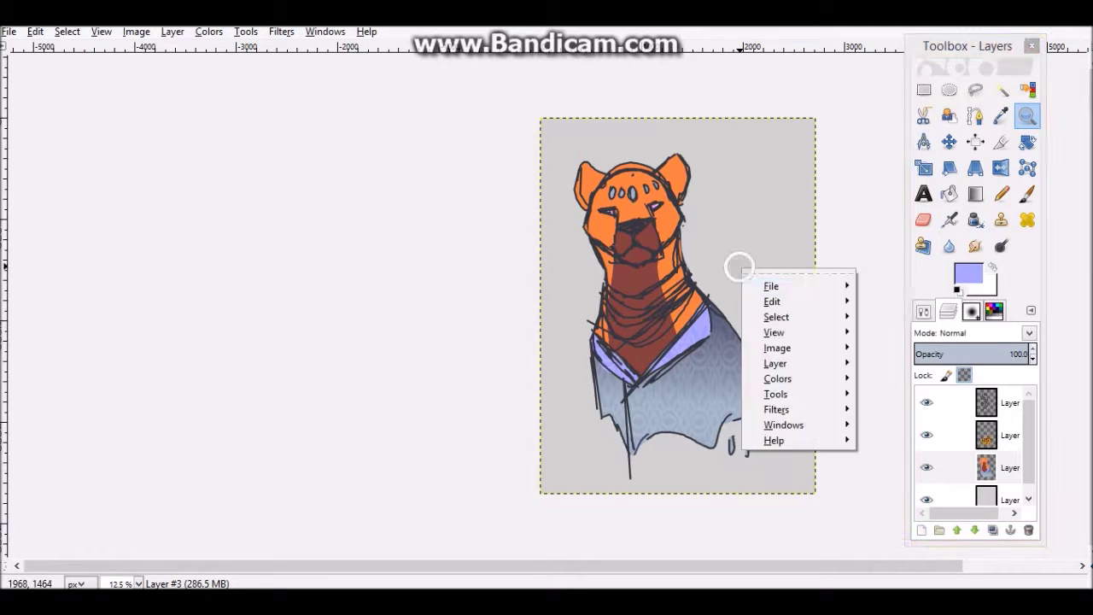
key("Escape")
key("Page_Down")
key("Home")
key("Return")
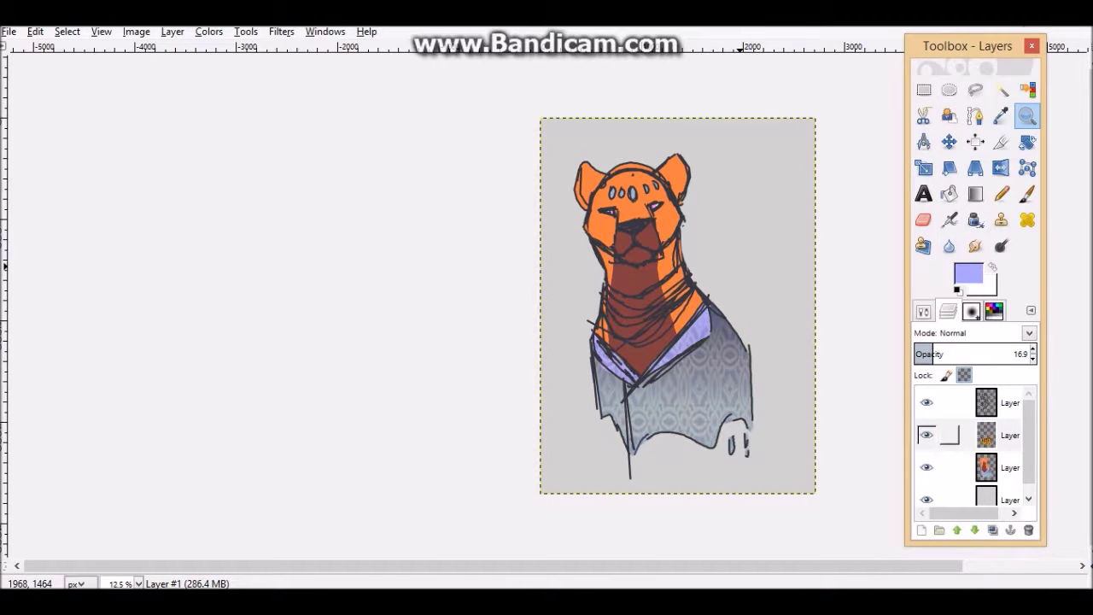
- Erase the pattern from the light purple collar and set the pattern layer's blend mode to Difference
key("shift+e")
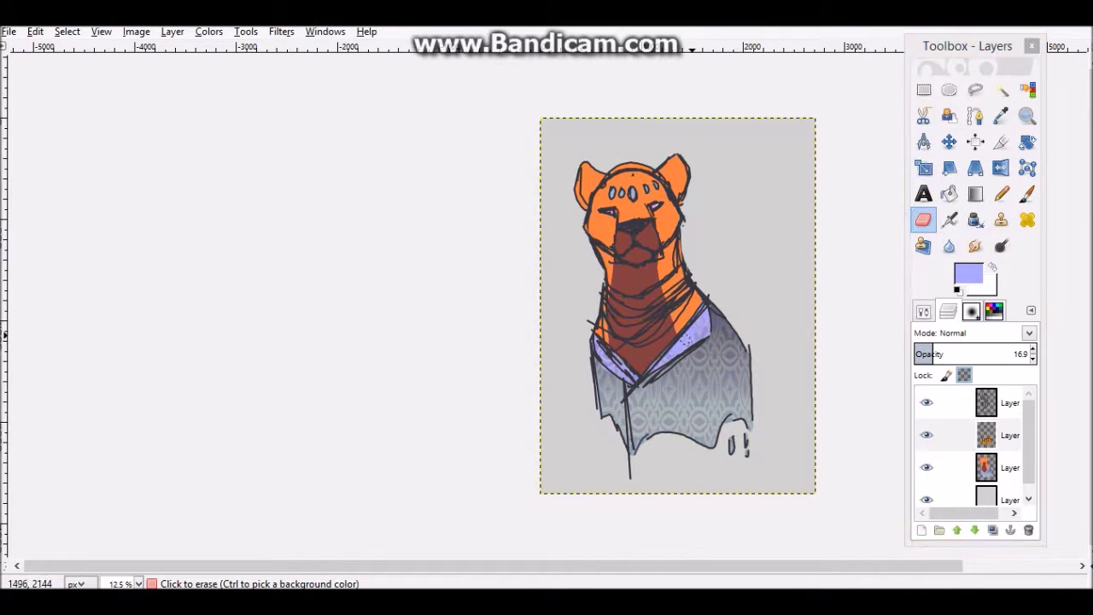
left_click(973, 333)
left_click(973, 180)
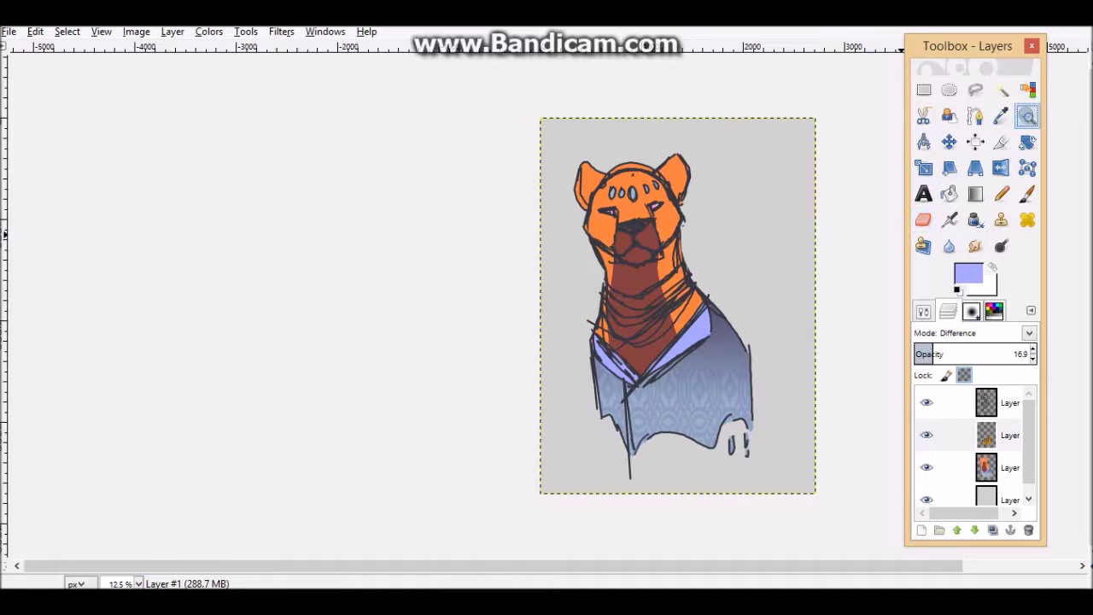
- Duplicate the colour layer, paint the figure on the copy solid white, and set the copy's blend mode to Multiply
key("minus")
left_click(990, 467)
key("s")
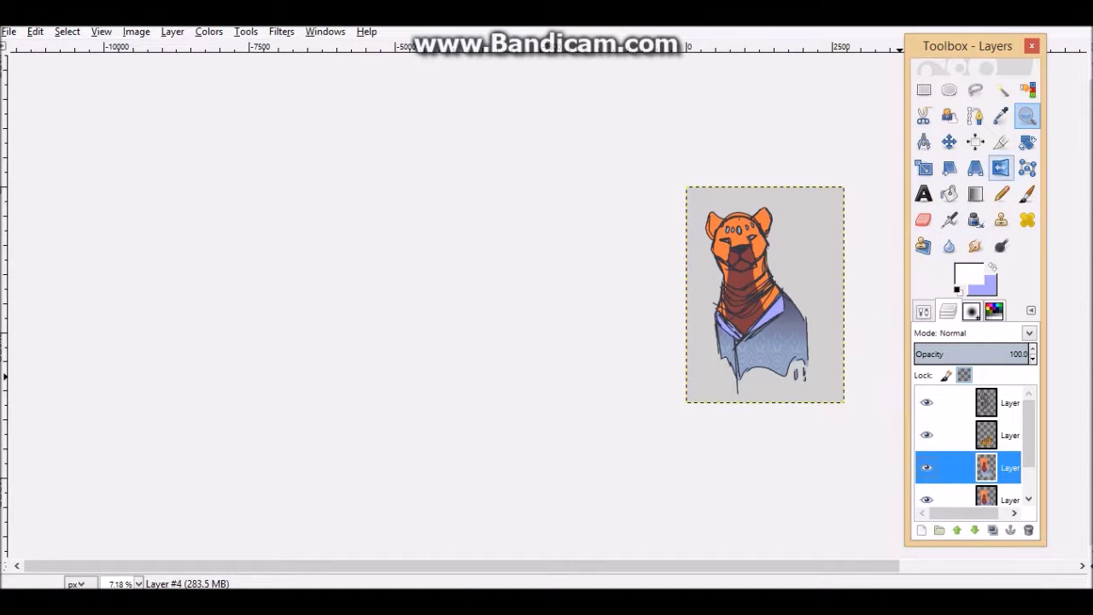
key("shift+e")
key("n")
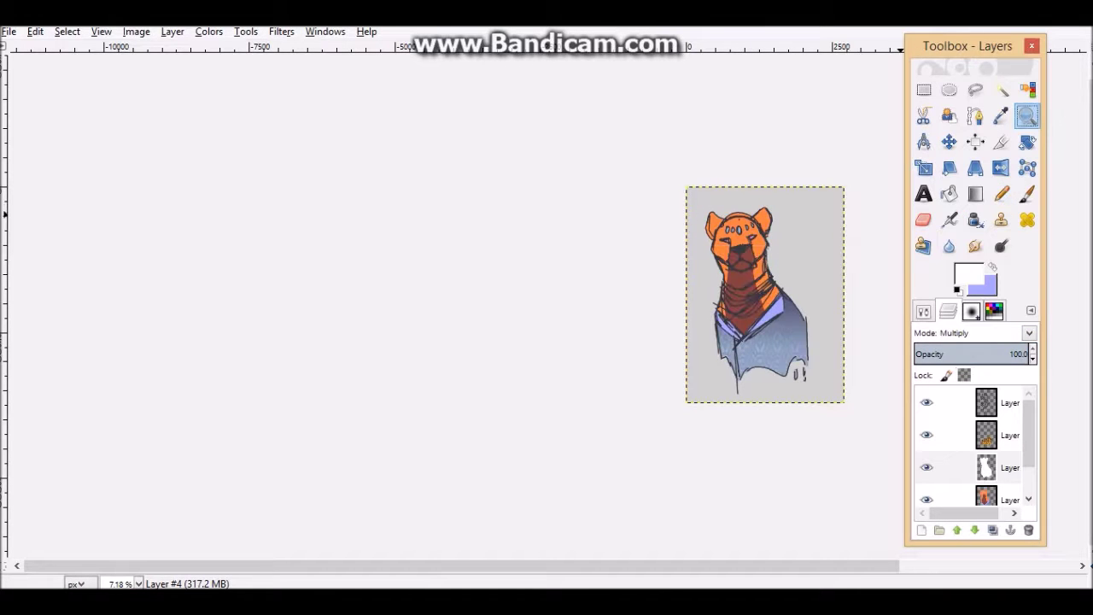
- Pick the dark outline colour and pencil a shadow on Layer #4 over half the face and down to the cape at size 129.58
key("z")
key("o")
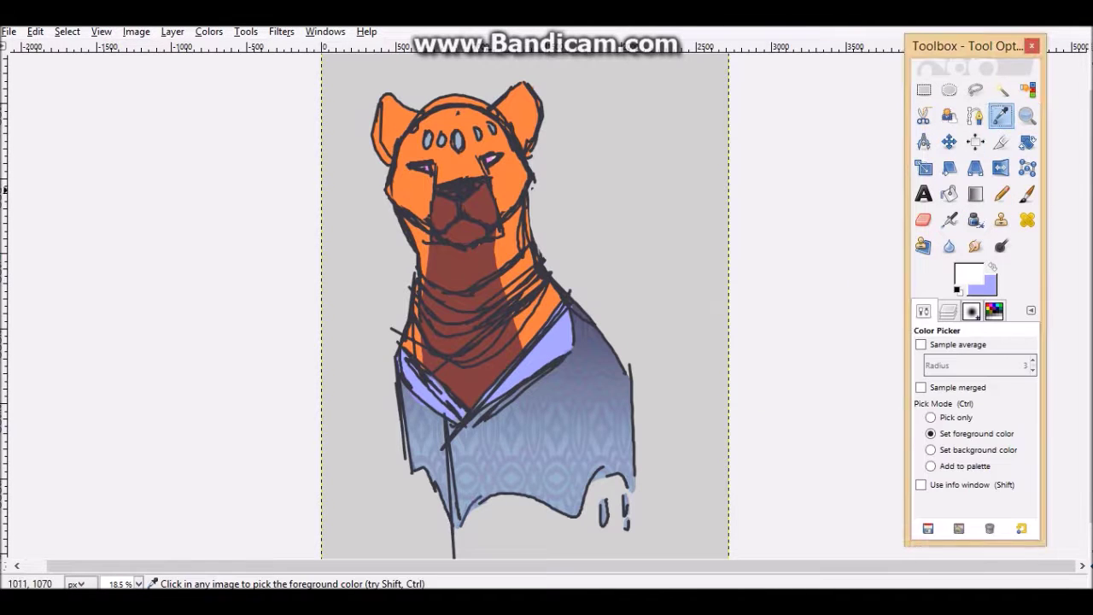
key("ctrl+l")
key("n")
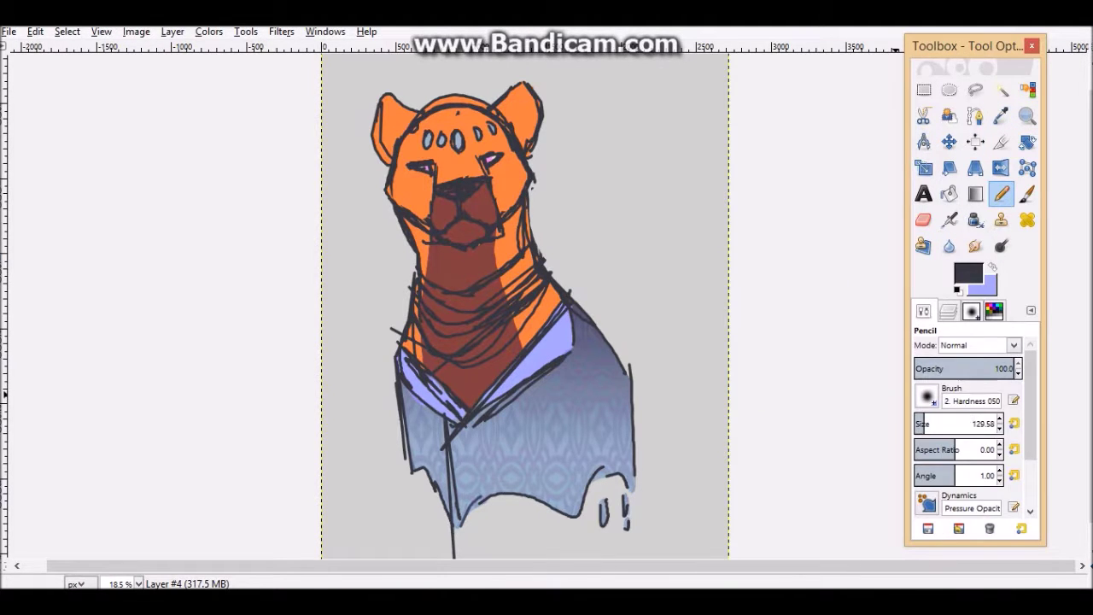
left_click_drag(444, 114, 434, 157)
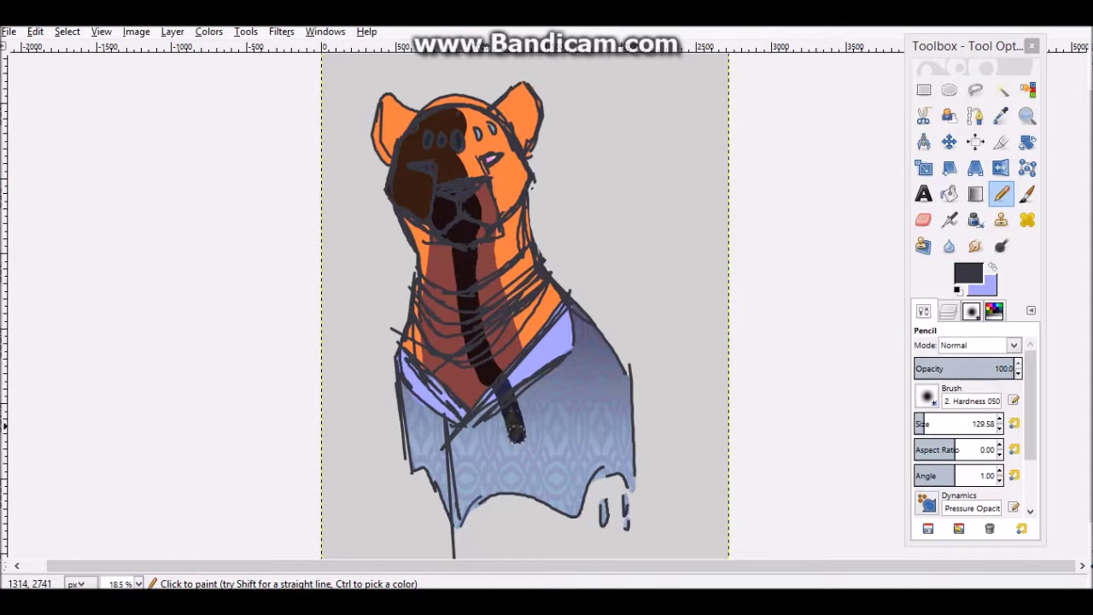
- Fill the rest of the shadow side of the neck and cape with the dark colour and erase stray paint below the hem
key("shift+b")
left_click(448, 401)
left_click(473, 499)
key("shift+e")
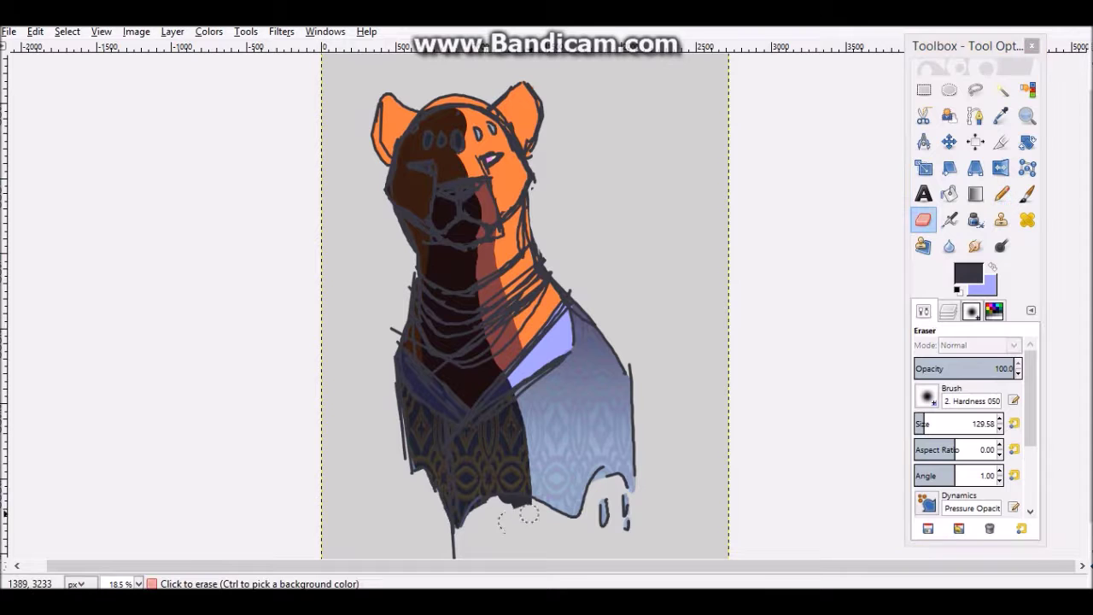
- Try the Dissolve, Color and Hard light blend modes on Layer #4, lowering its opacity to 4.9
key("ctrl+l")
scroll(973, 333, "up", 6)
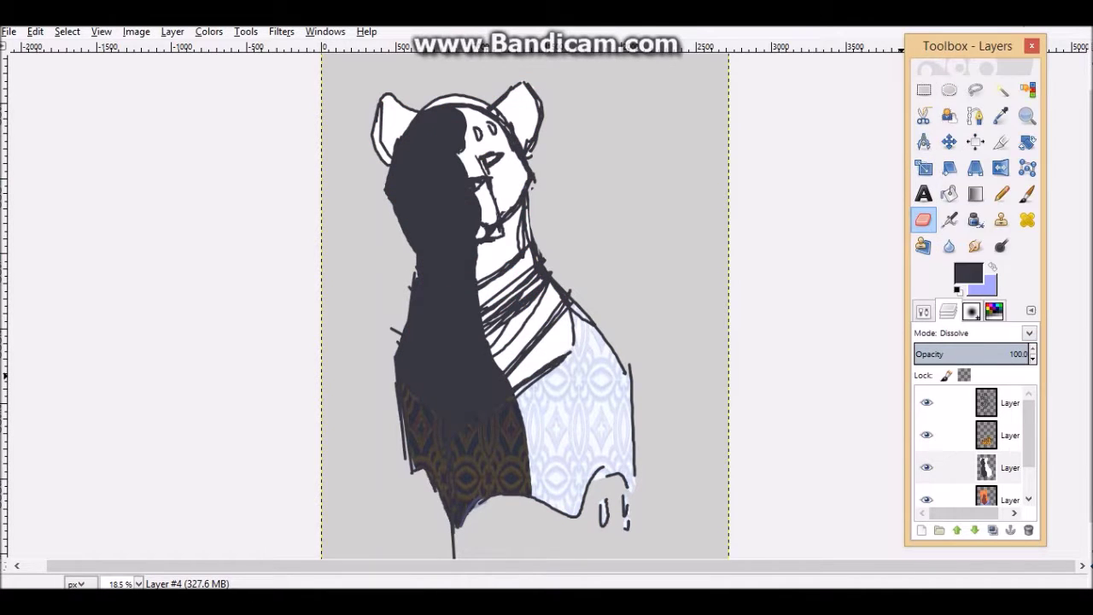
scroll(973, 333, "down", 14)
left_click(973, 333)
left_click(973, 333)
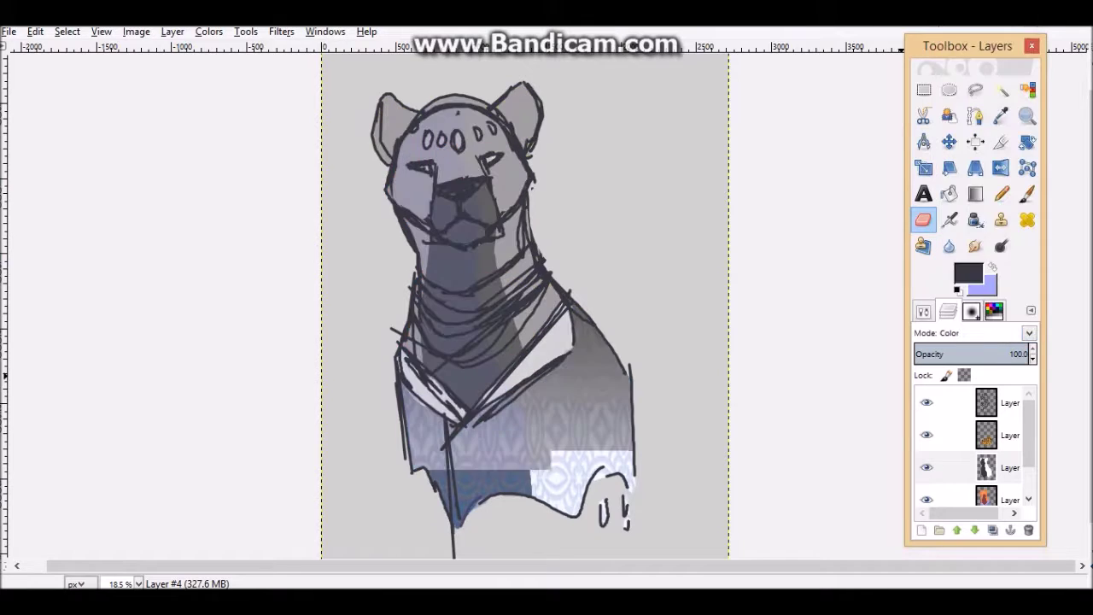
scroll(974, 333, "down", 1)
left_click(973, 333)
left_click(976, 100)
left_click(930, 353)
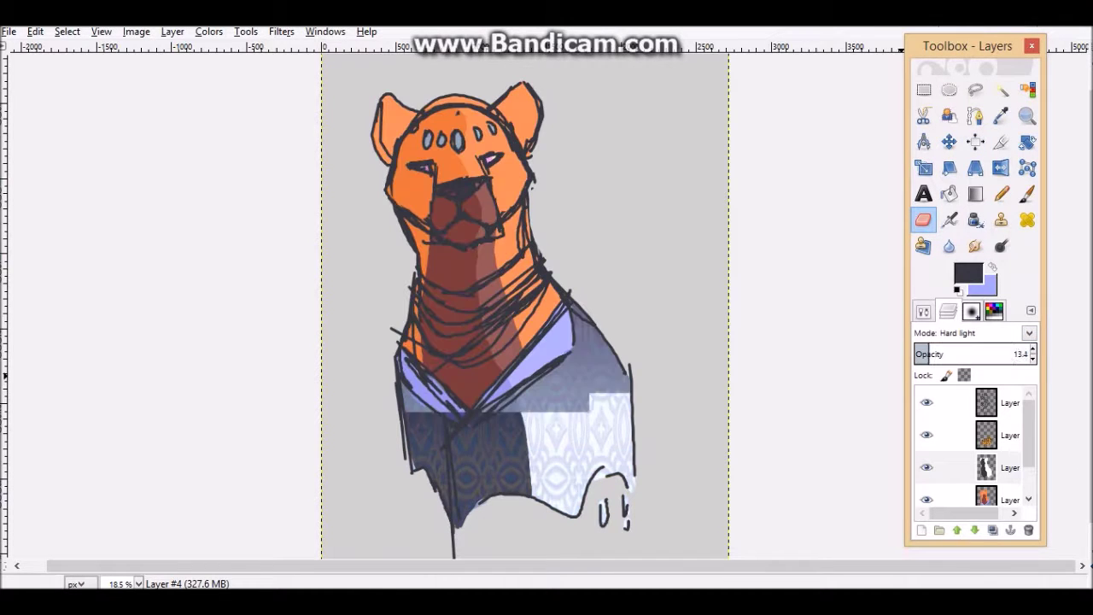
left_click(918, 354)
- Select the white unshaded half of the figure on Layer #4 and erase it with a size 1148.37 eraser
key("u")
left_click(571, 338, "shift")
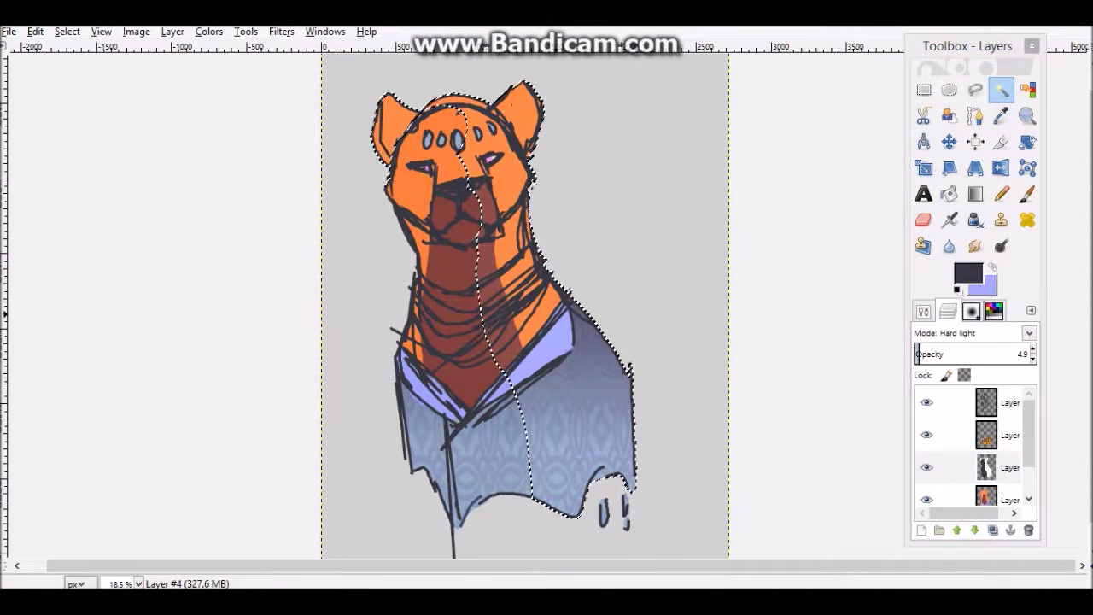
key("shift+e")
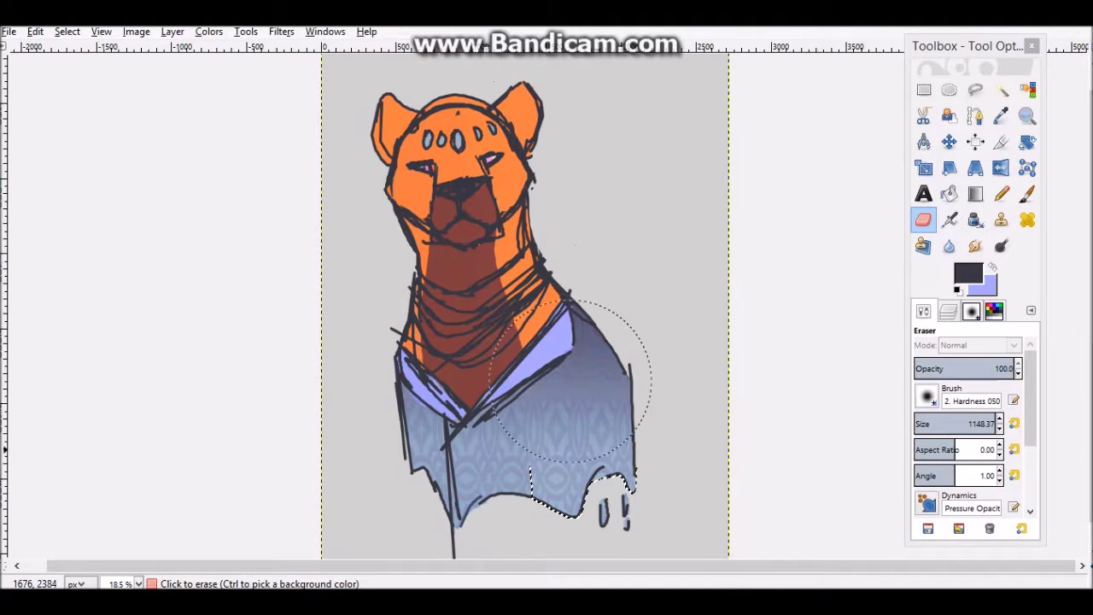
- Adjust the shadow layer's opacity and blend mode, trying Darken only at 98.6, and clear the selection
left_click(947, 311)
left_click(1021, 354)
left_click(973, 333)
left_click(981, 119)
scroll(974, 333, "down", 4)
left_click(974, 333)
left_click(974, 333)
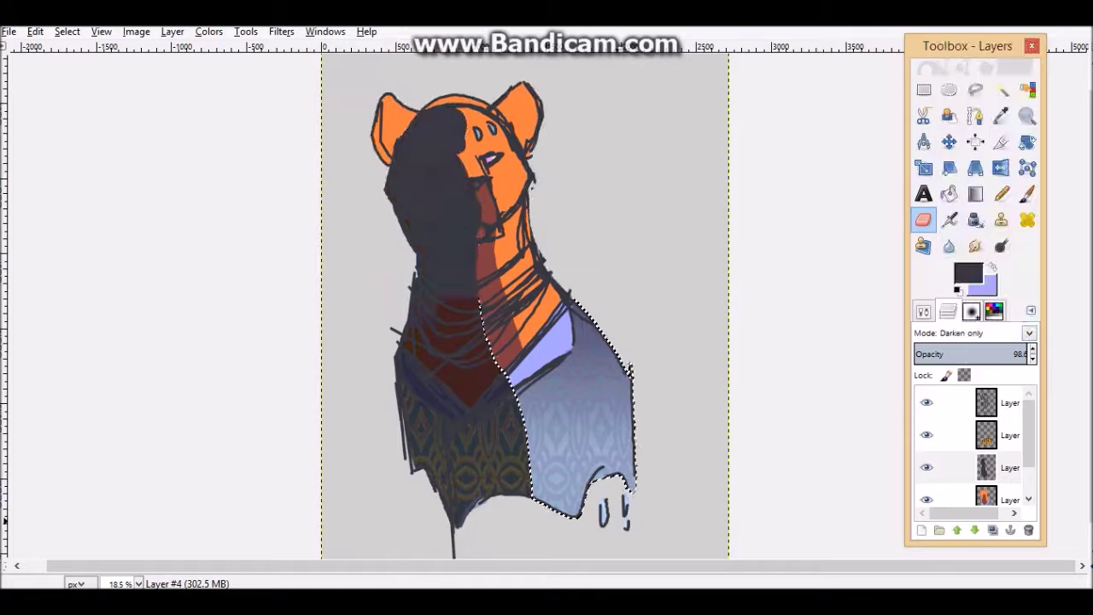
right_click(670, 308)
left_click(819, 334)
key("Page_Down")
key("u")
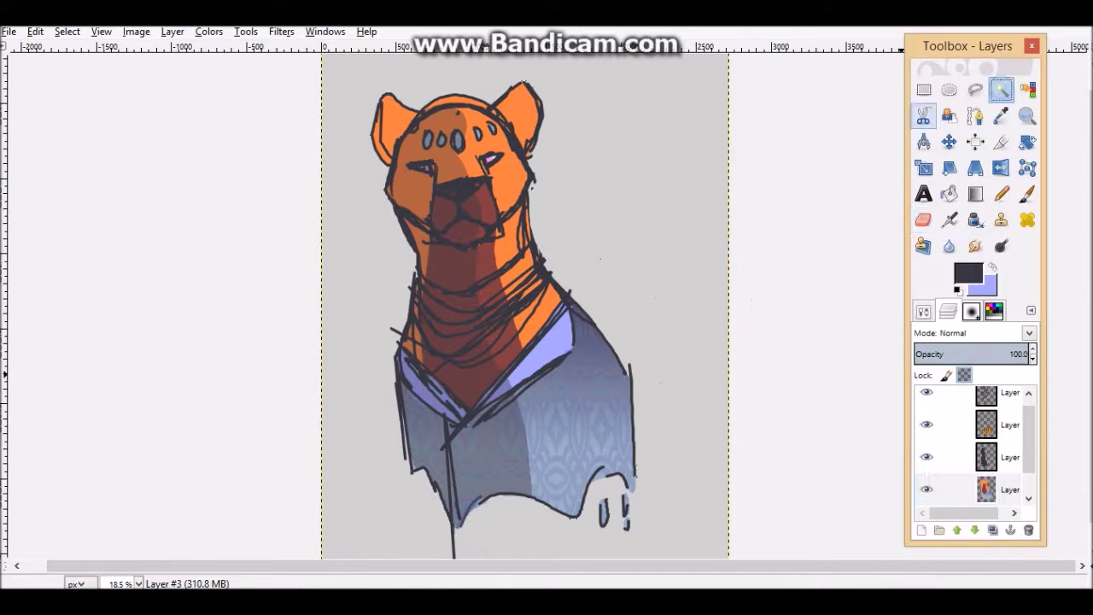
left_click(688, 256)
right_click(695, 264)
left_click(837, 334)
- Add a new transparent layer above all others and ready the pencil with white as the foreground colour and size 60.35
left_click(922, 531)
left_click(929, 567)
left_click(965, 273)
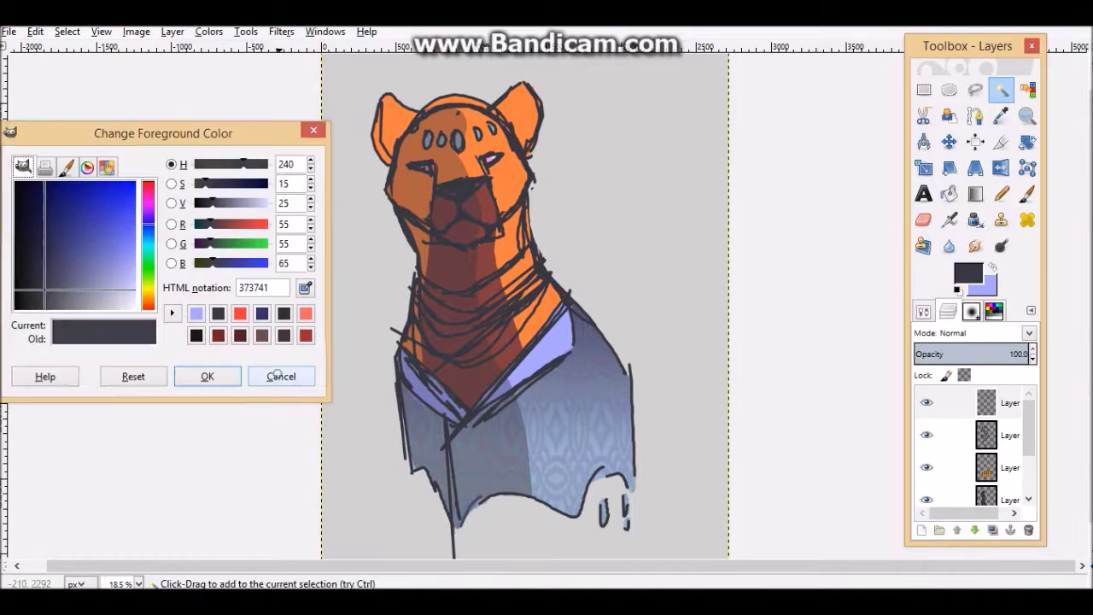
key("Escape")
key("d")
key("x")
key("n")
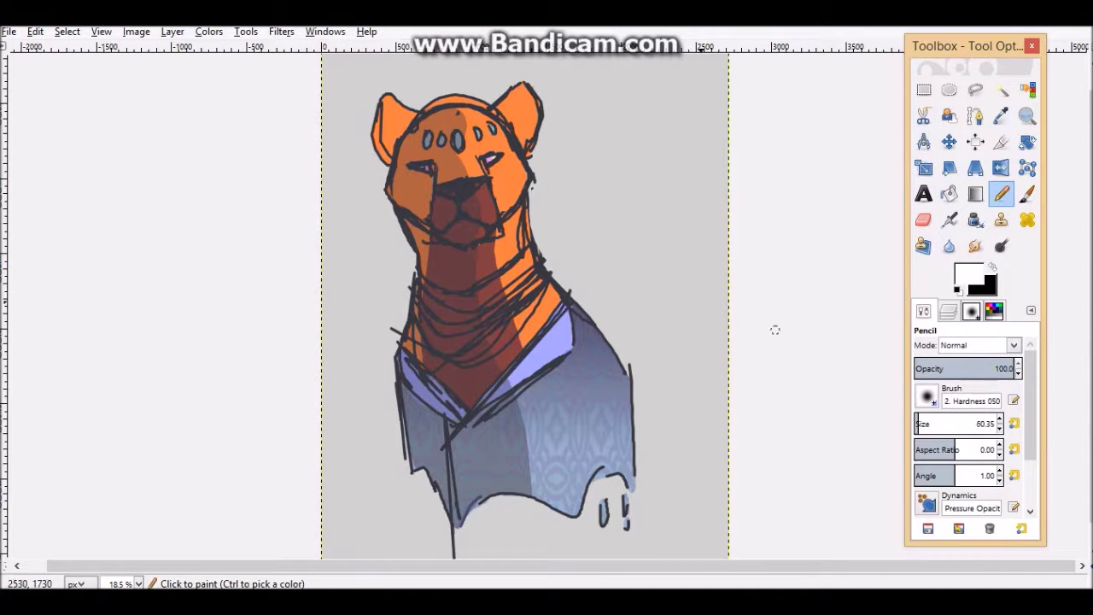
left_click_drag(531, 190, 530, 226)
- Select the whole figure by selecting the empty area around it on Layer #3 and inverting the selection
key("ctrl+l")
key("u")
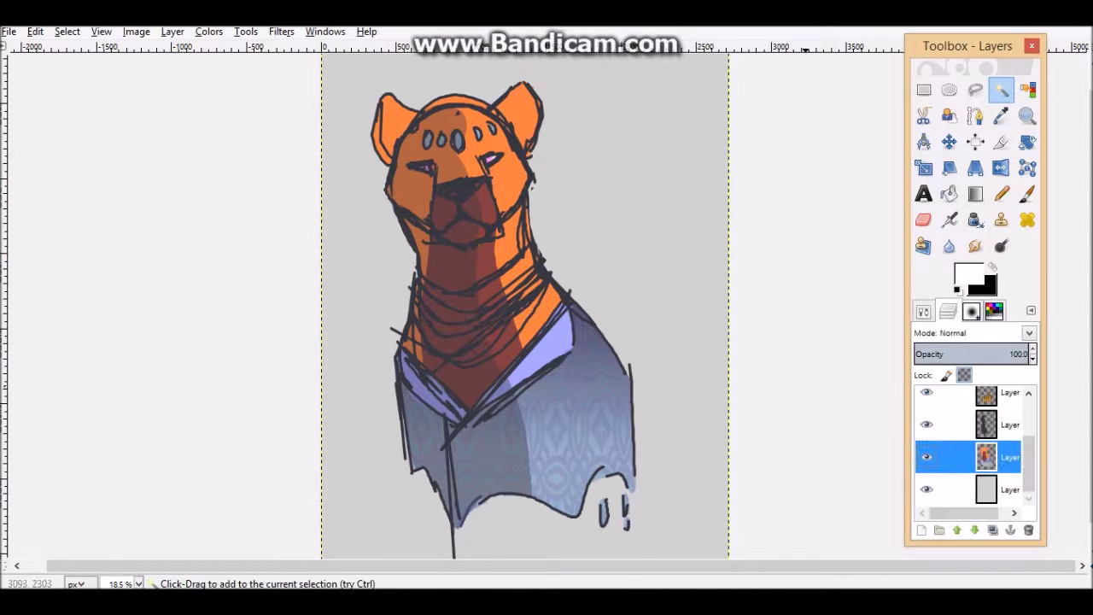
left_click(651, 323, "shift")
right_click(654, 327)
left_click(807, 354)
- Paint white highlights along the cheek, neck and shoulder edge and on the muzzle on the top layer, and lower its opacity
key("n")
left_click_drag(524, 196, 533, 269)
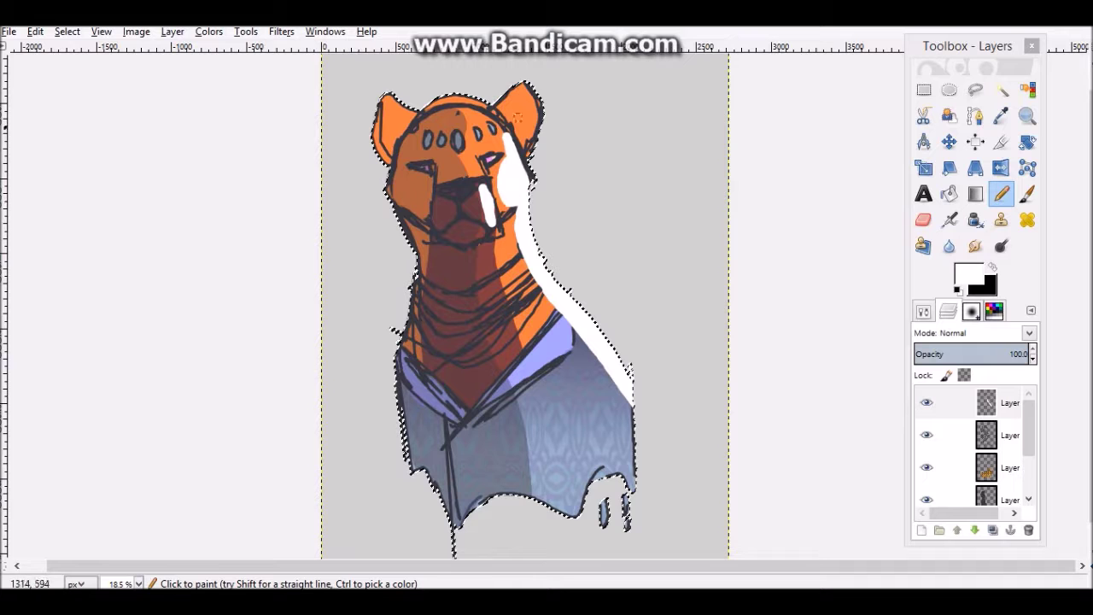
left_click(931, 351)
right_click(703, 287)
left_click(751, 344)
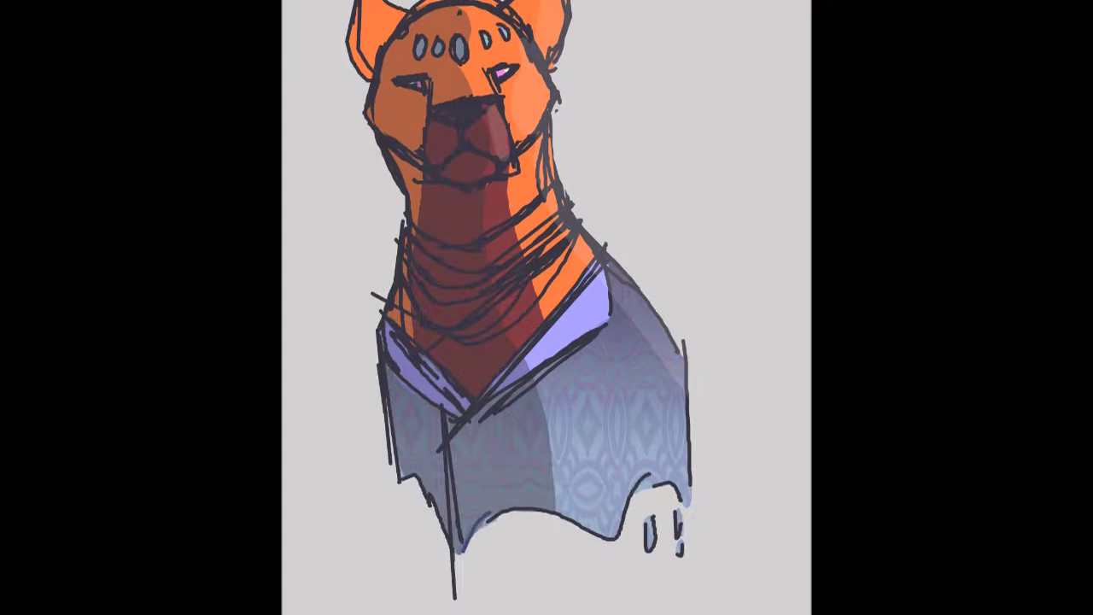